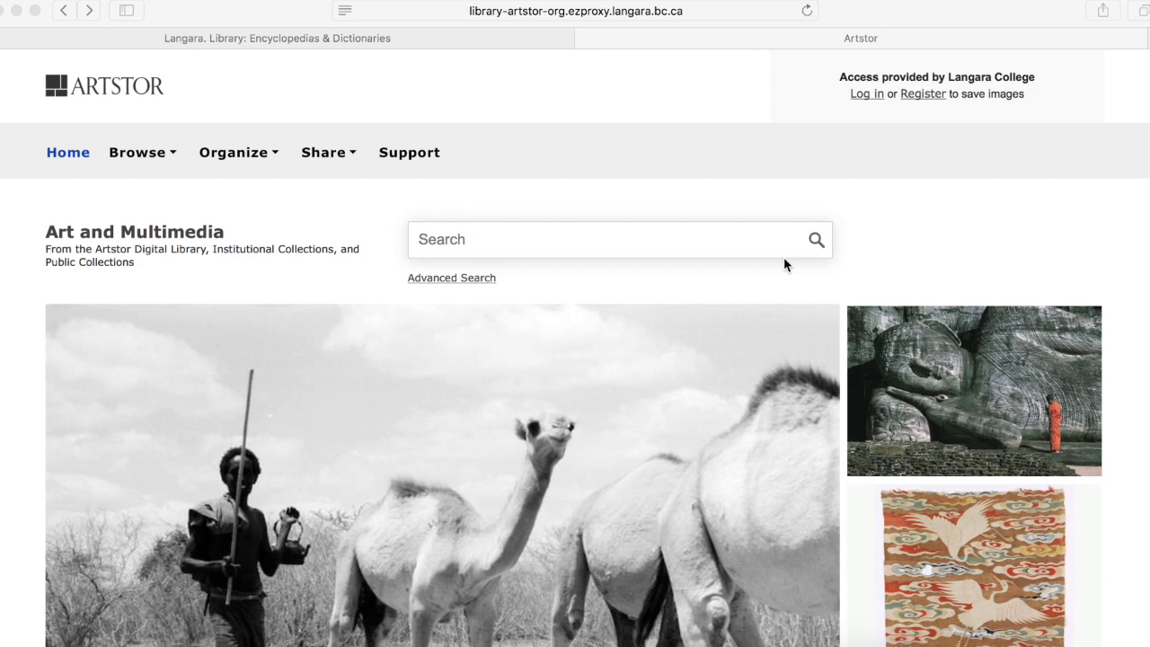
# Search the image collections for "impressionism"
pyautogui.click(771, 235)
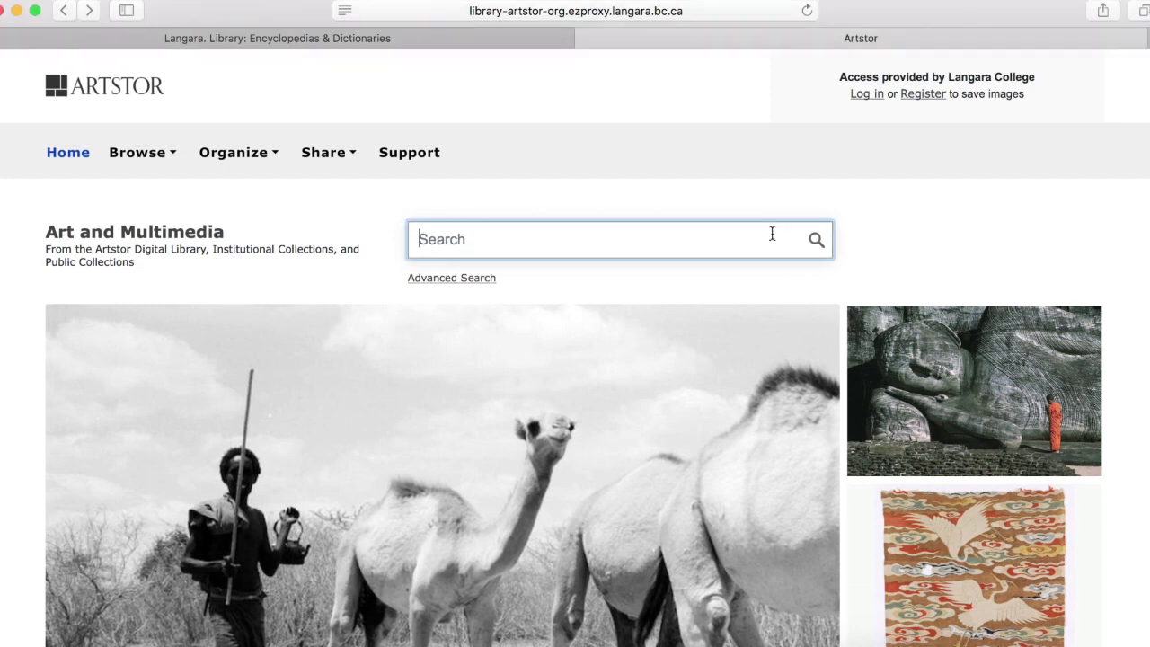
pyautogui.write('impress')
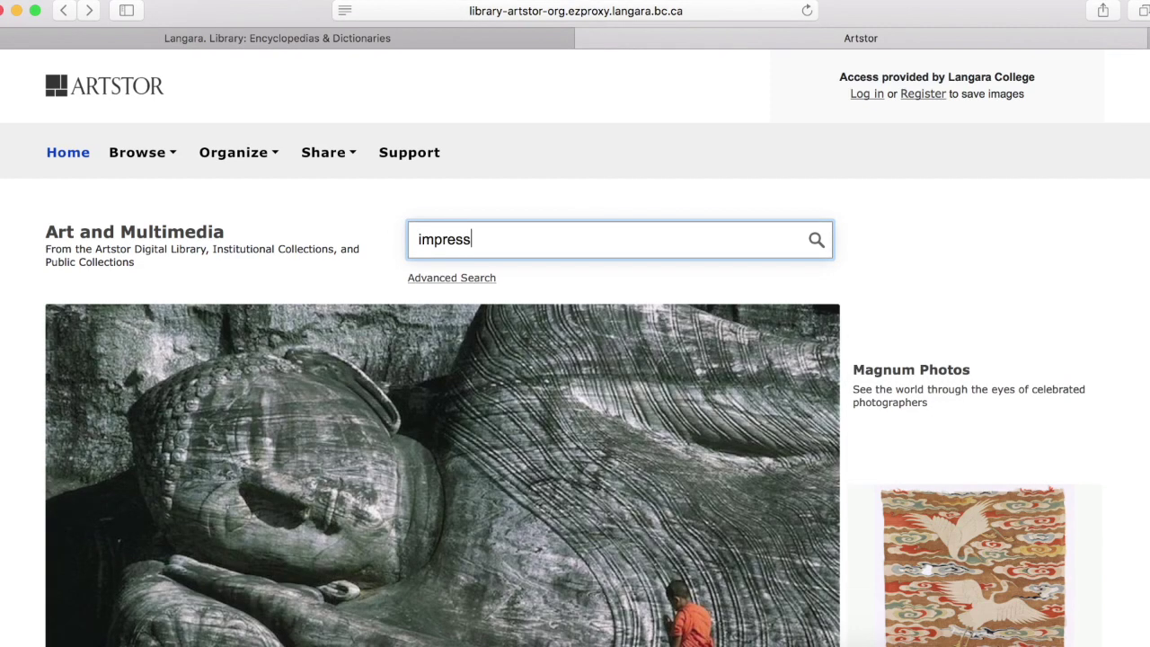
pyautogui.write('ionism')
pyautogui.press('Return')
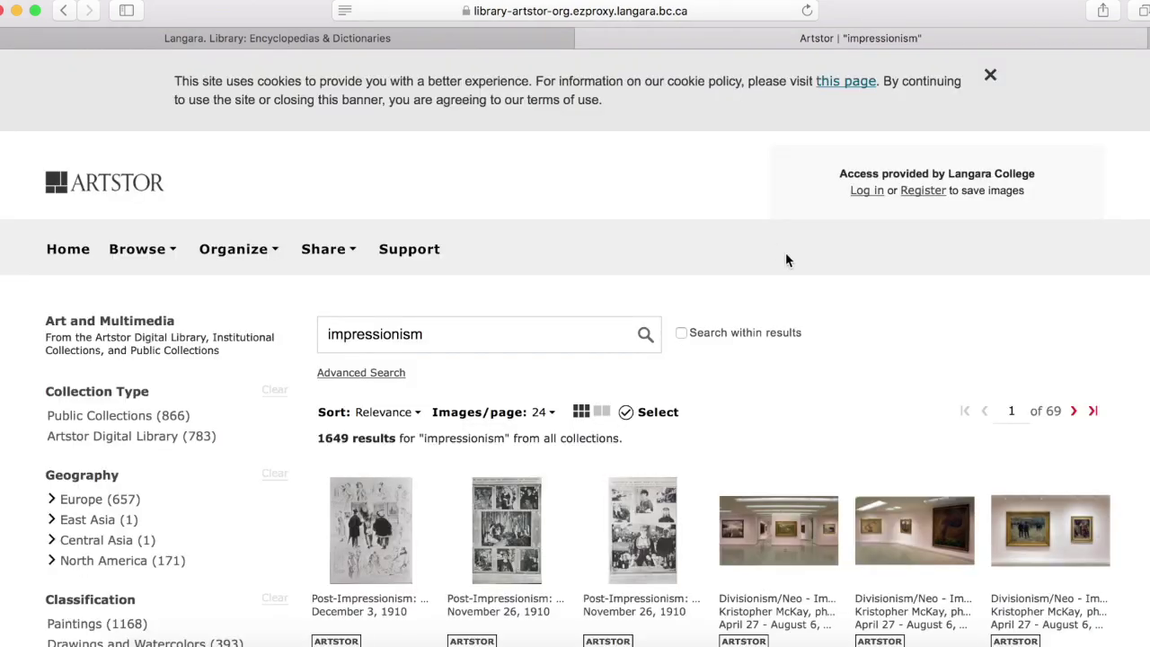
# Narrow the impressionism results to France within Europe and to the Paintings classification
pyautogui.scroll(-2, 823, 349)
pyautogui.scroll(-1, 823, 348)
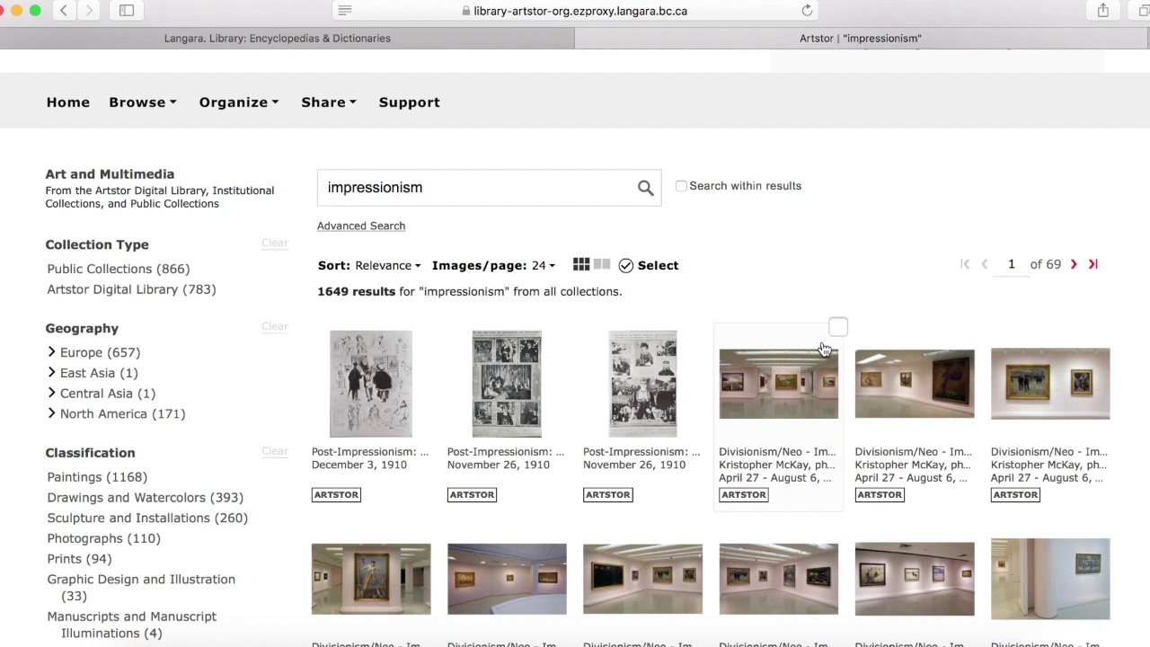
pyautogui.click(67, 359)
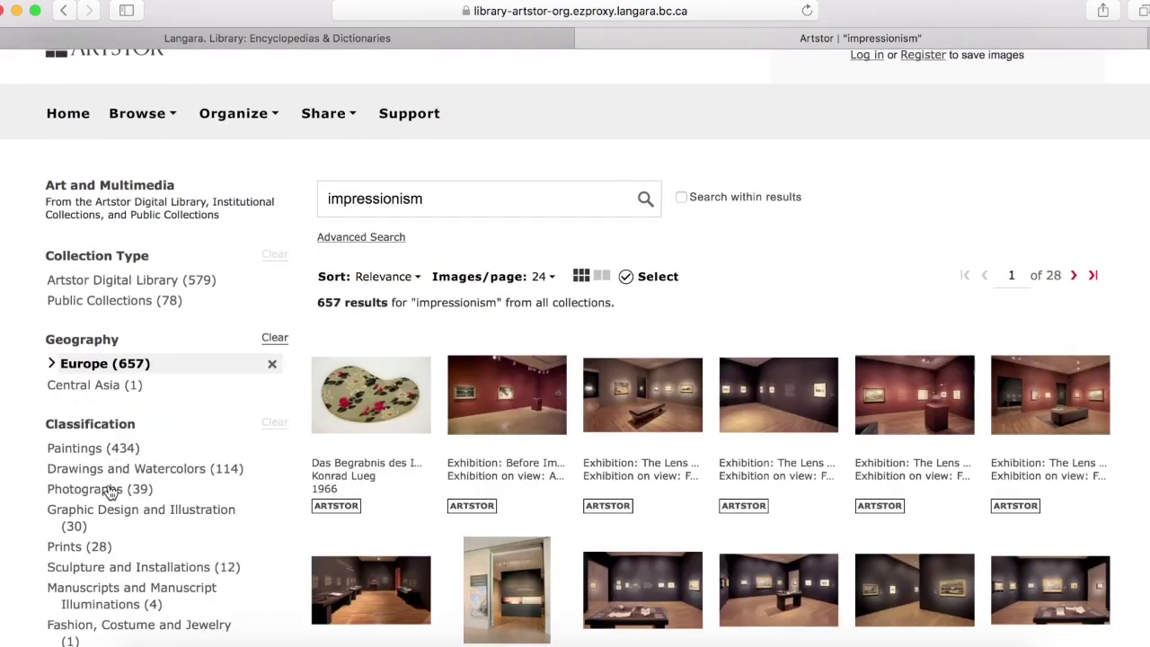
pyautogui.click(53, 366)
pyautogui.scroll(-2, 100, 462)
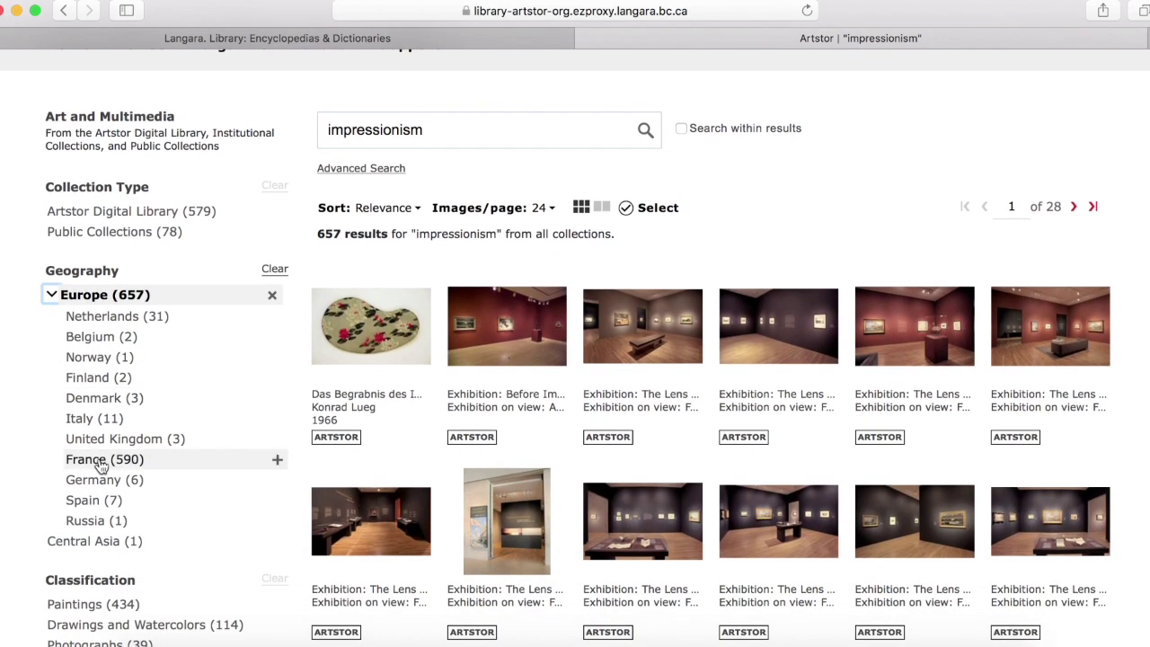
pyautogui.click(101, 462)
pyautogui.scroll(-4, 36, 486)
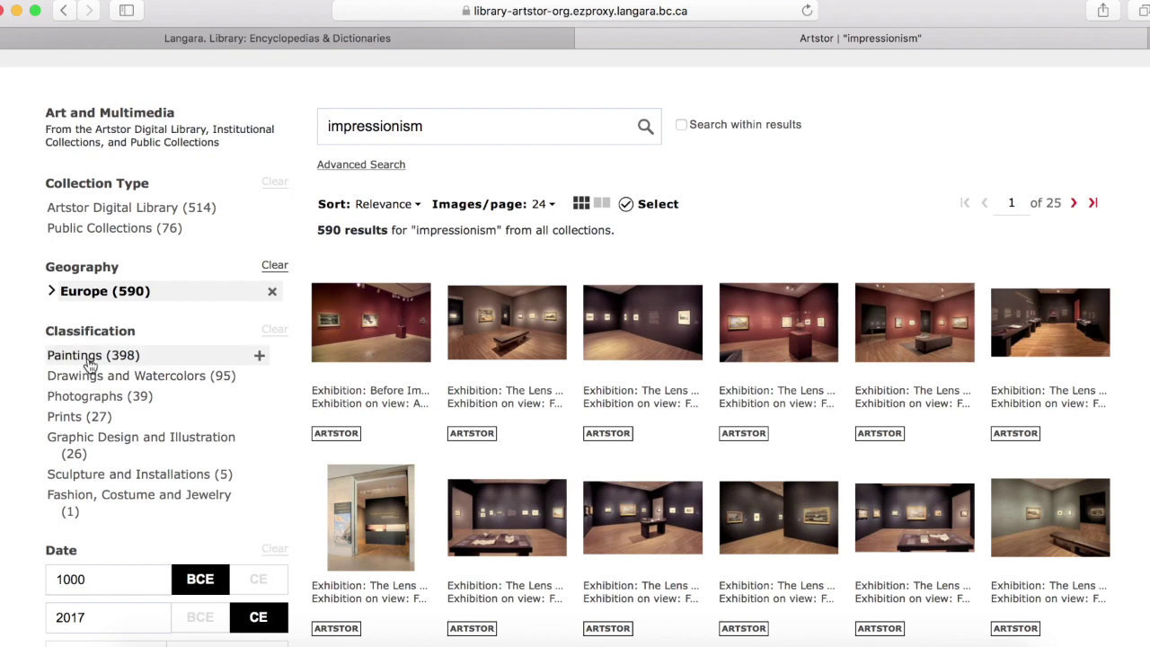
pyautogui.click(88, 362)
# Set the start of the date filter to 1840 CE
pyautogui.scroll(-5, 7, 560)
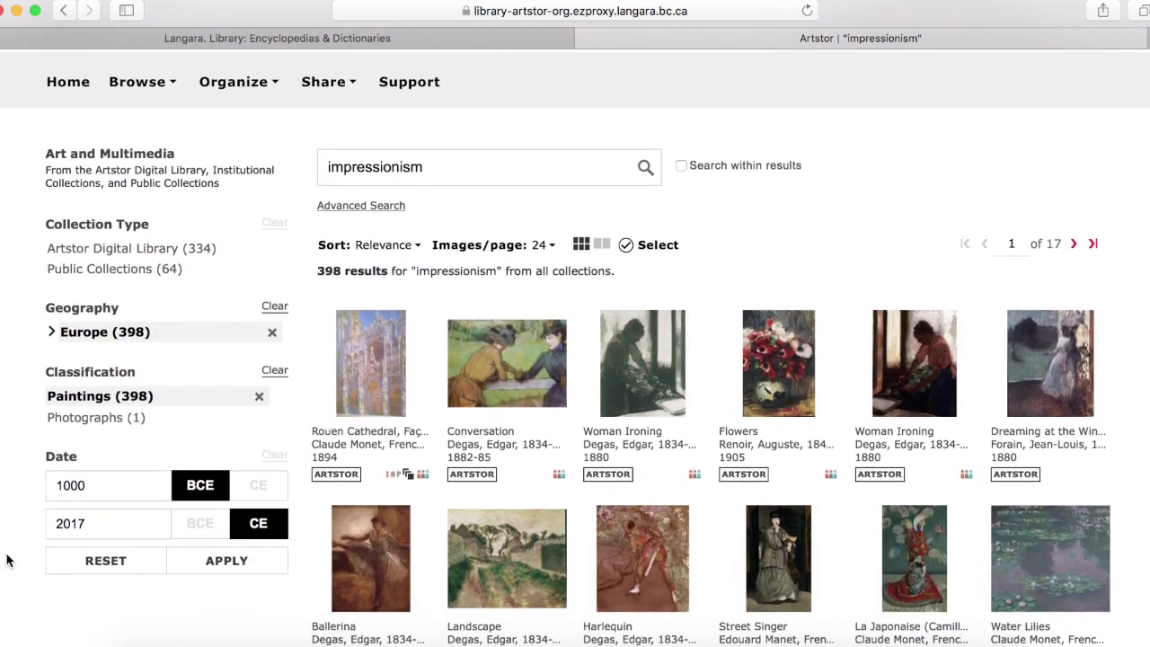
pyautogui.click(259, 467)
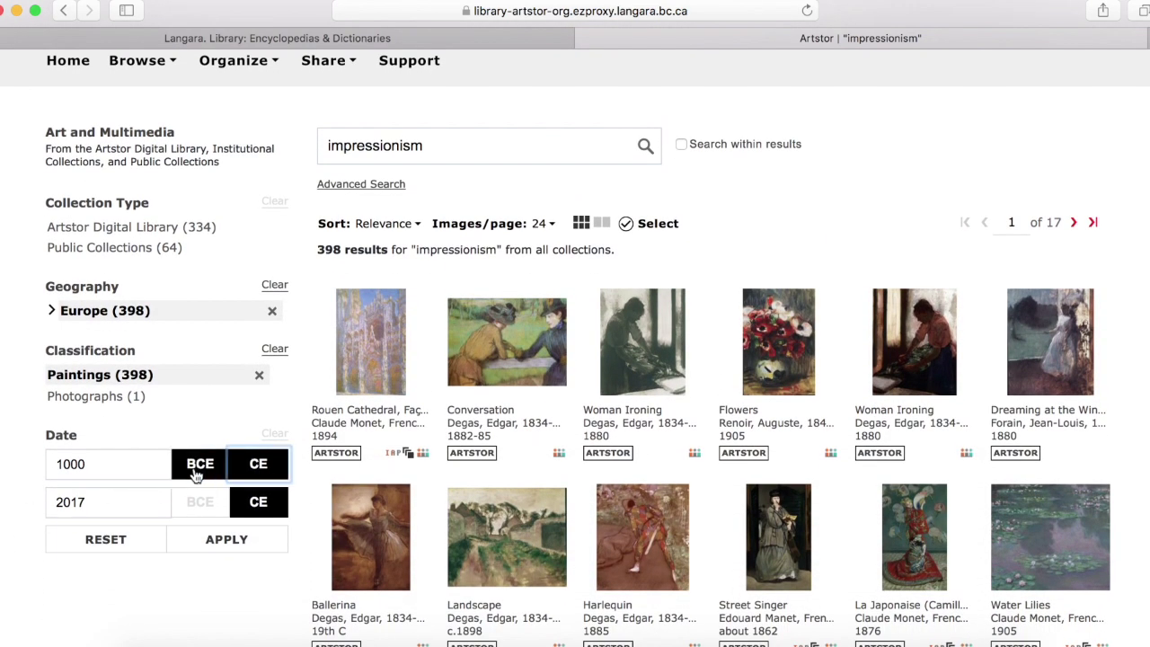
pyautogui.click(136, 465)
pyautogui.press('BackSpace')
pyautogui.press('BackSpace')
pyautogui.press('BackSpace')
pyautogui.press('BackSpace')
pyautogui.write('1840')
# Set the end date of the filter to 1926 and apply the date range
pyautogui.click(126, 504)
pyautogui.press('BackSpace')
pyautogui.press('BackSpace')
pyautogui.press('BackSpace')
pyautogui.press('BackSpace')
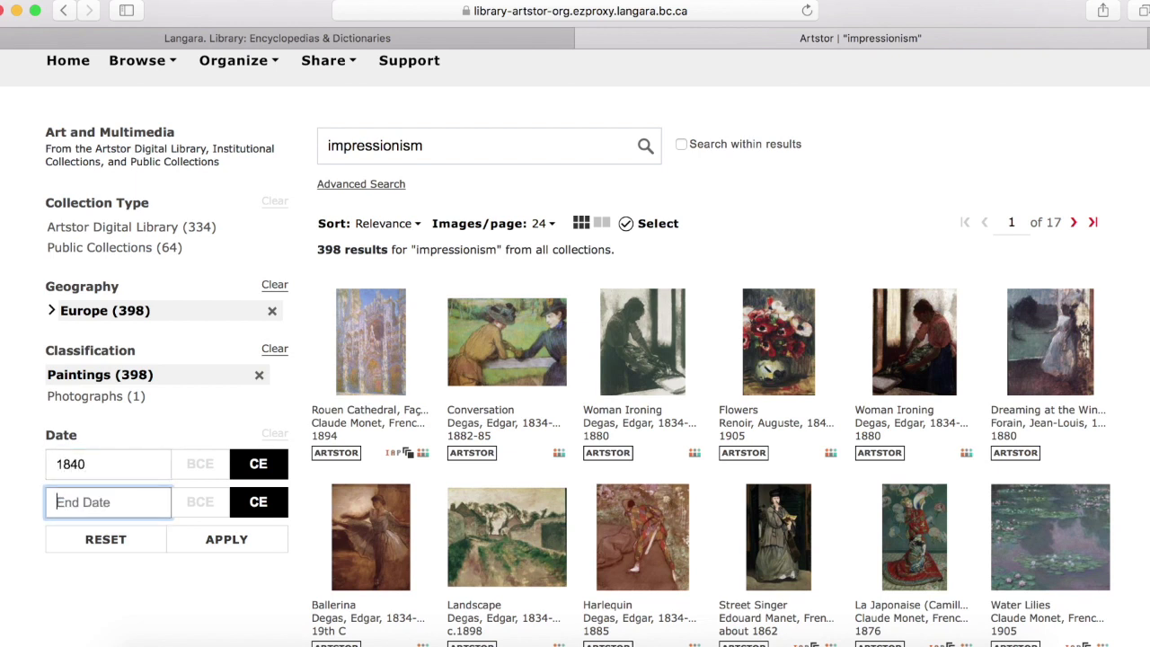
pyautogui.write('1926')
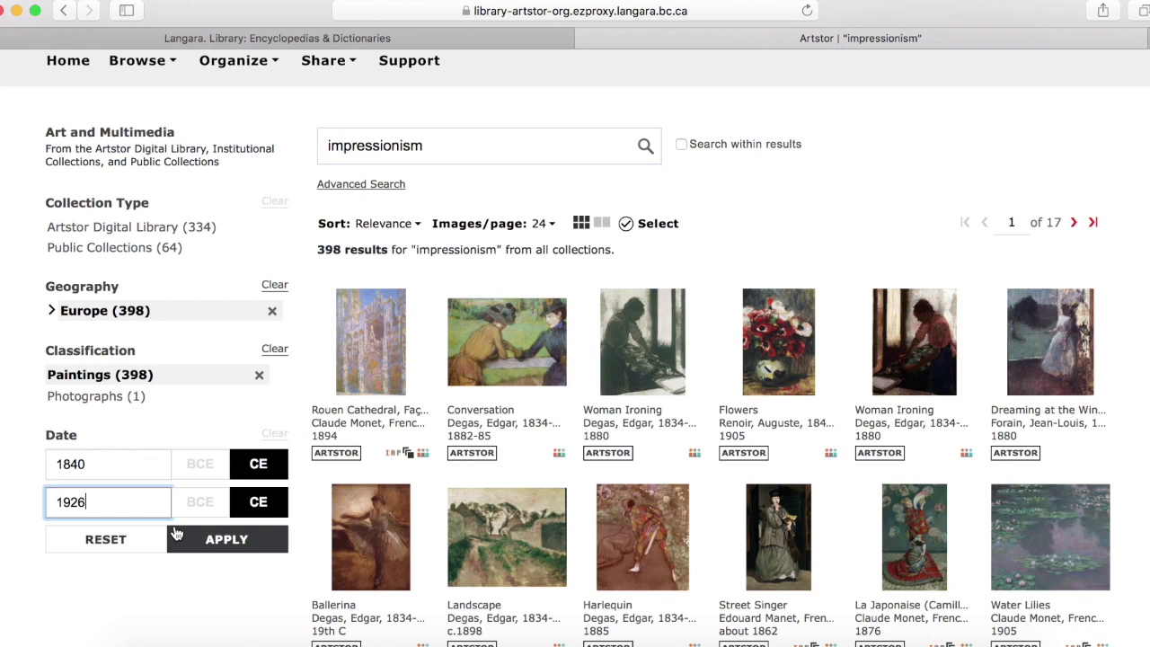
pyautogui.click(231, 539)
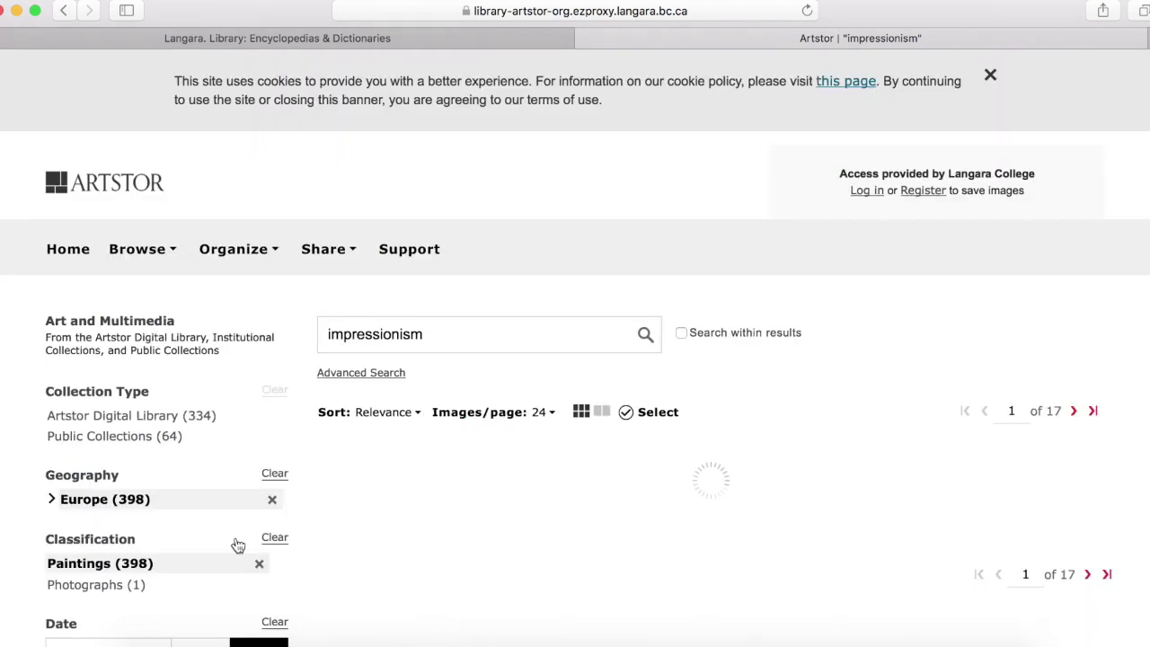
# Search for "claude monet" within the current impressionism results
pyautogui.scroll(-2, 567, 450)
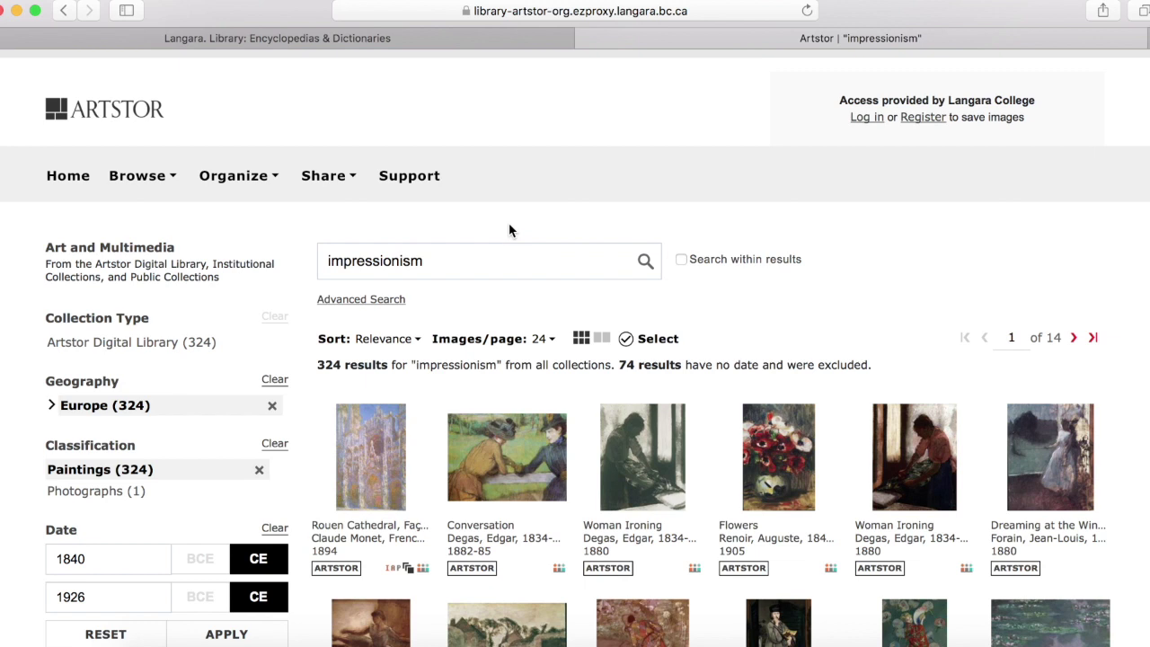
pyautogui.moveTo(455, 257); pyautogui.dragTo(320, 259)
pyautogui.press('BackSpace')
pyautogui.write('claude monet')
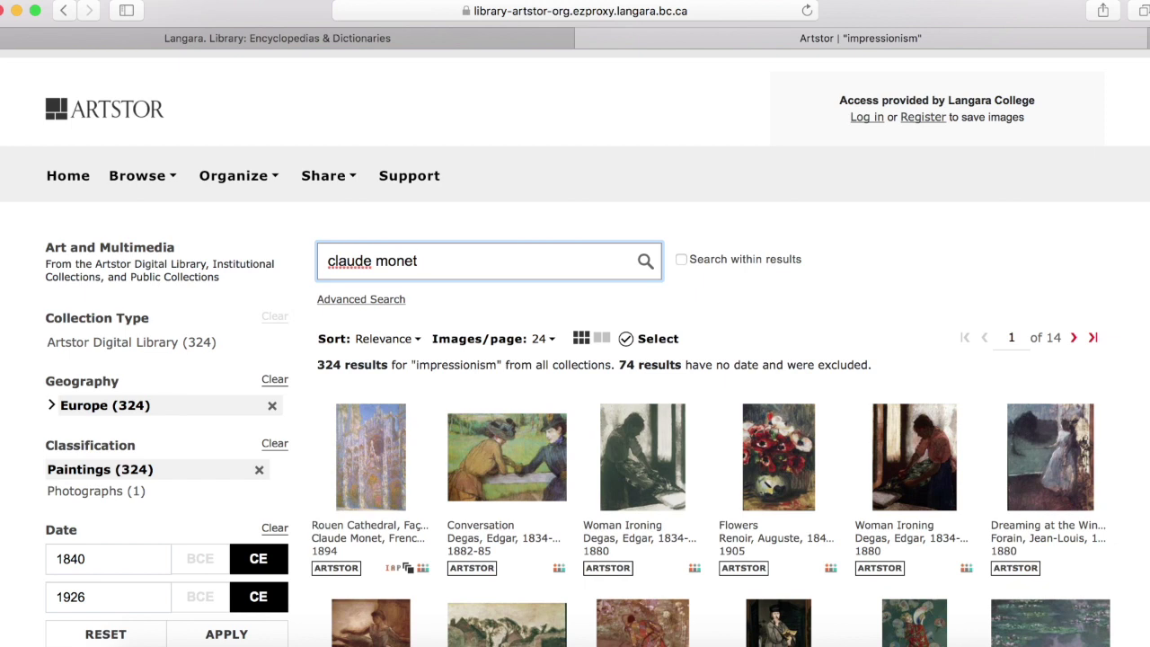
pyautogui.click(681, 261)
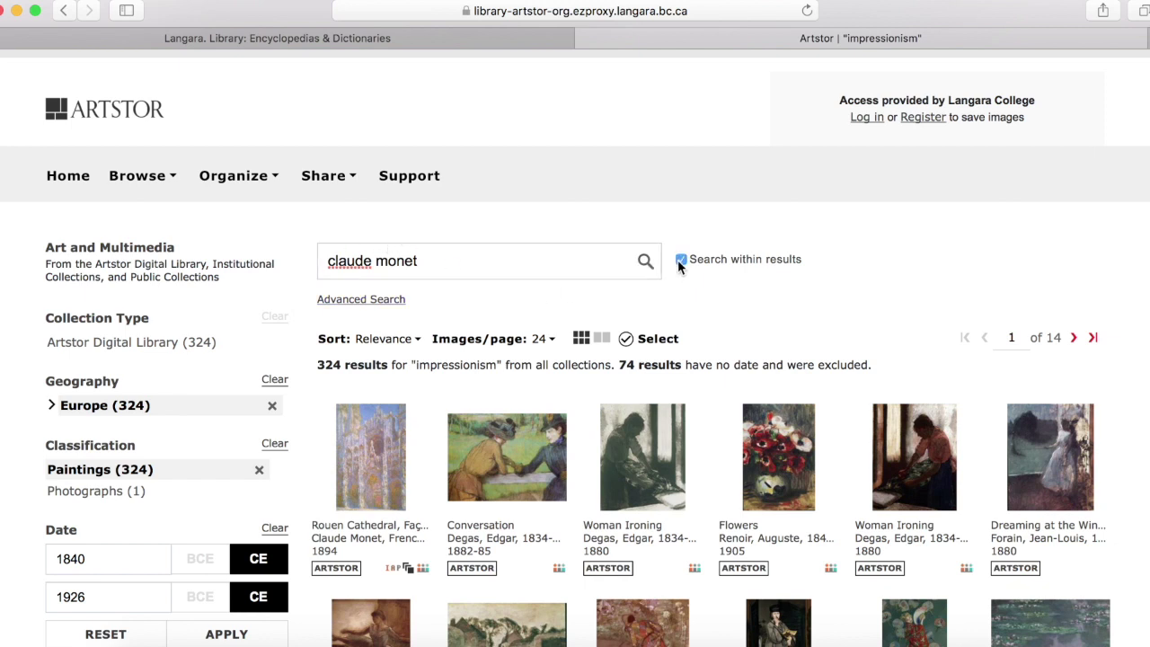
pyautogui.click(577, 261)
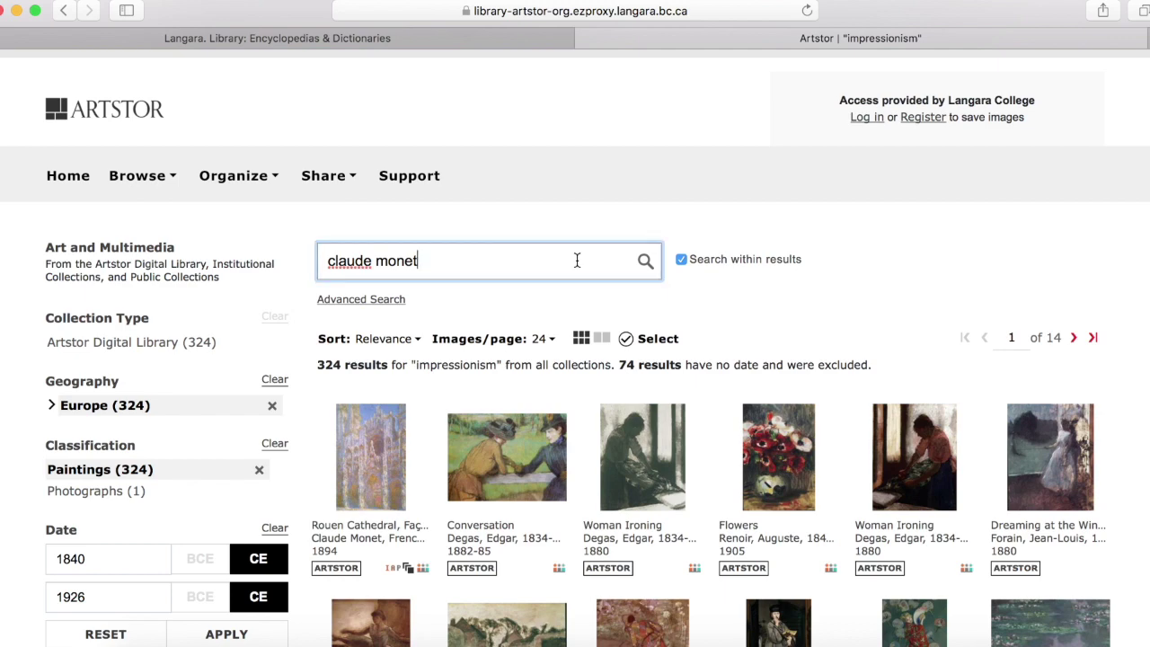
pyautogui.press('Return')
pyautogui.scroll(-3, 610, 344)
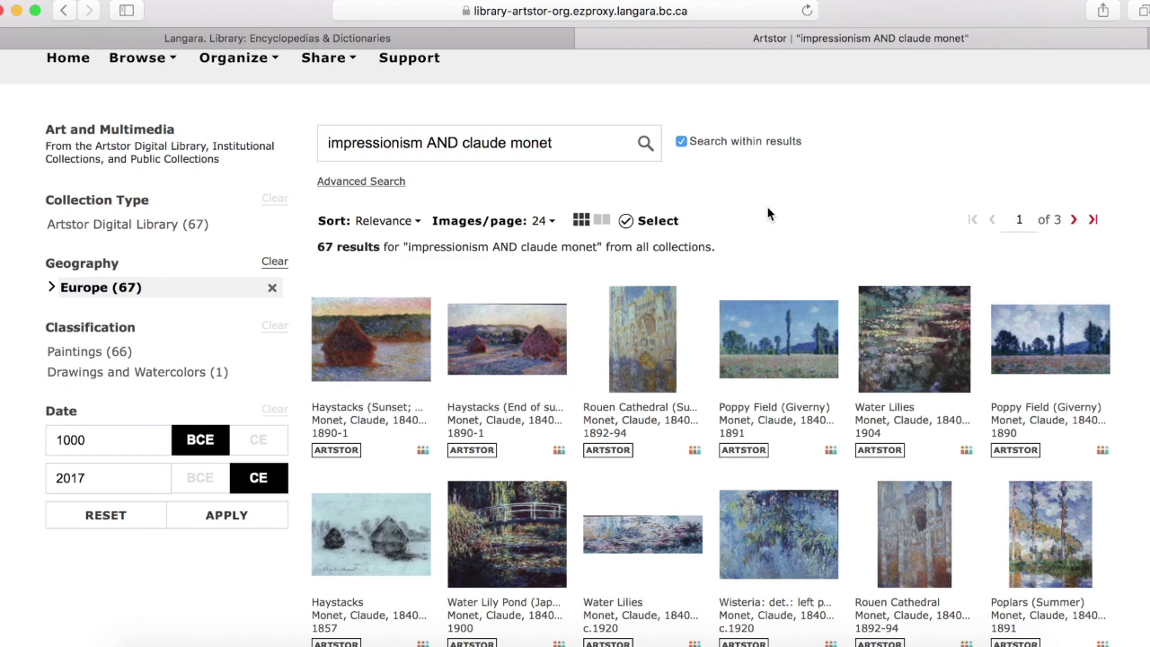
pyautogui.scroll(-2, 768, 213)
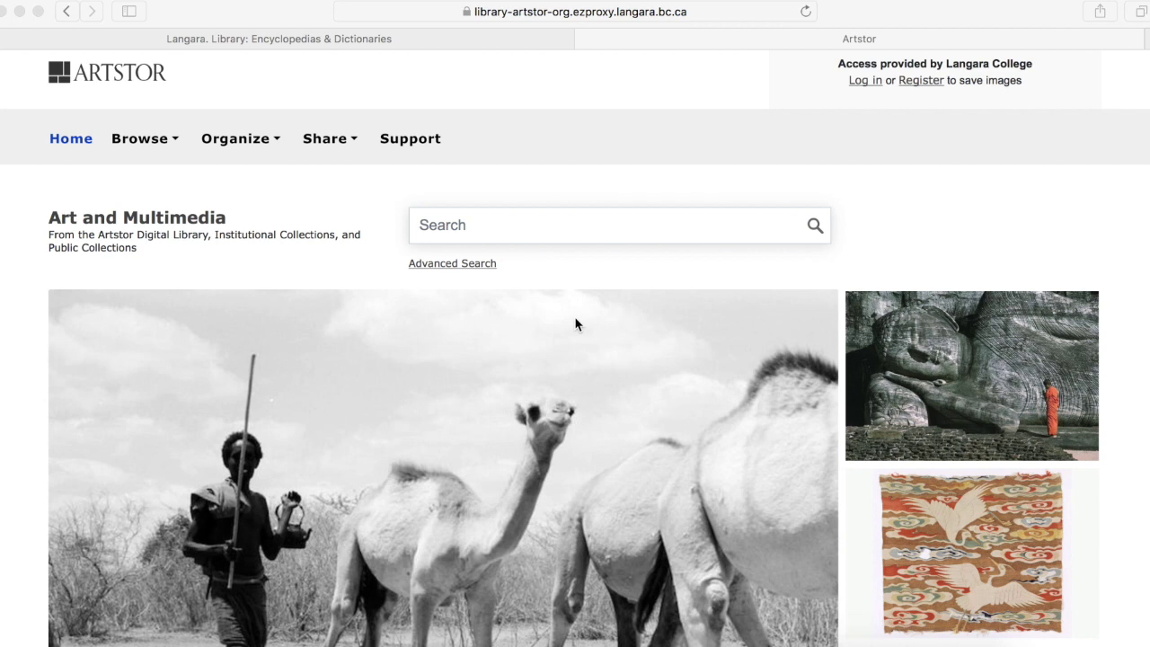
# Start an advanced search for "Fallingwater" restricted to the Title field
pyautogui.click(449, 268)
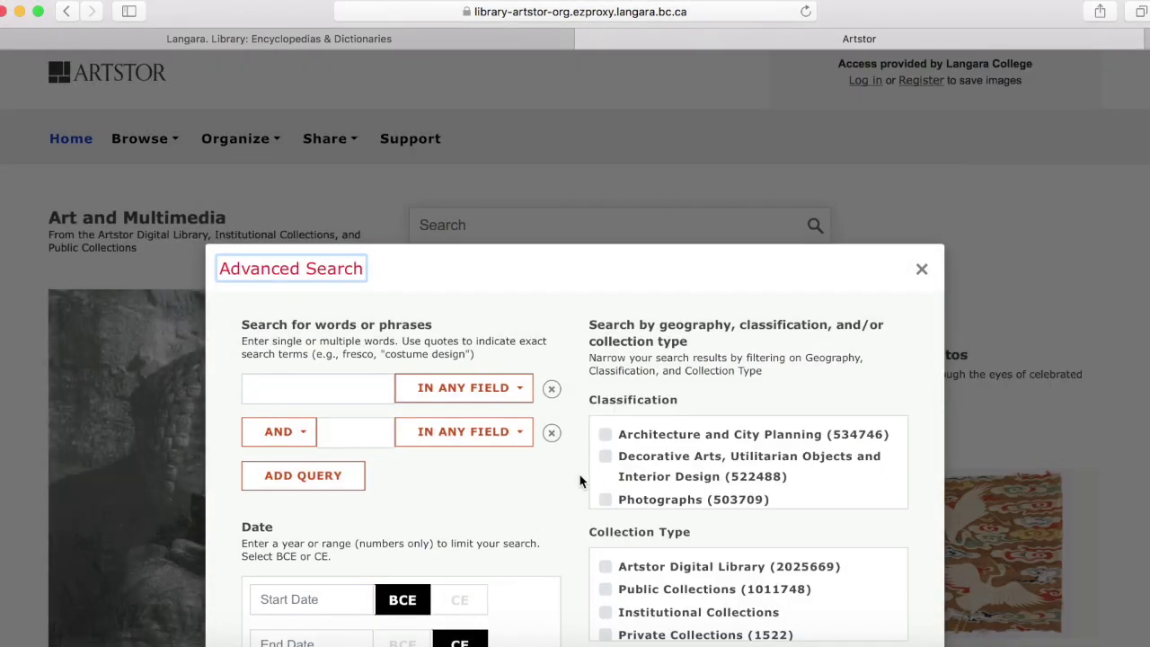
pyautogui.scroll(-5, 580, 475)
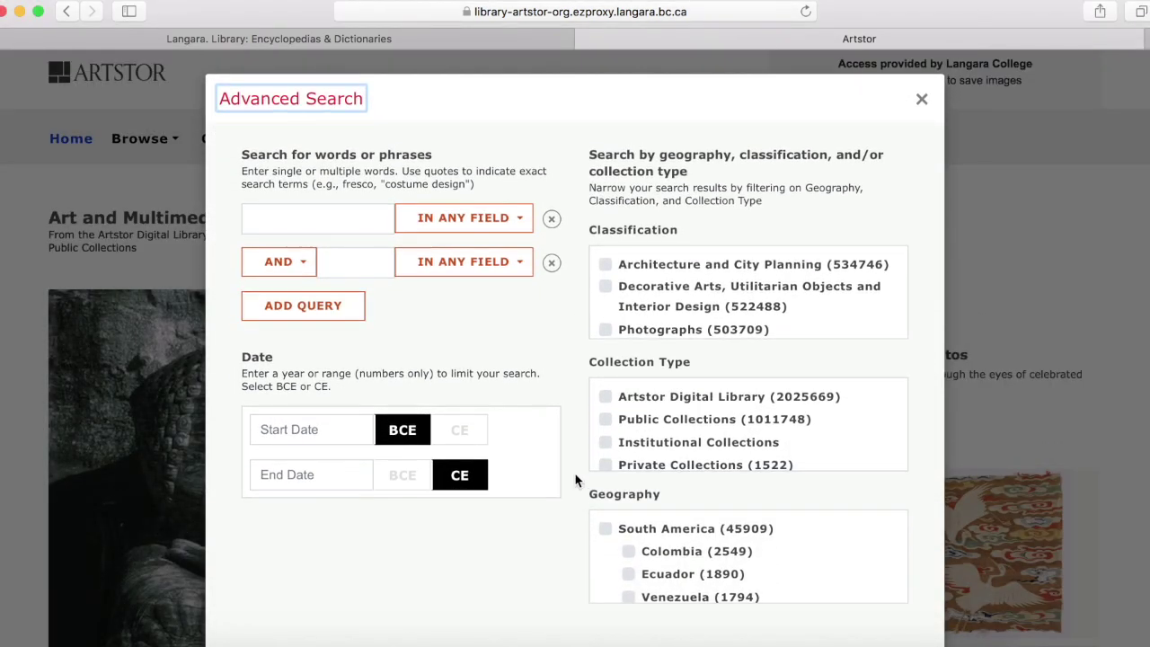
pyautogui.click(326, 223)
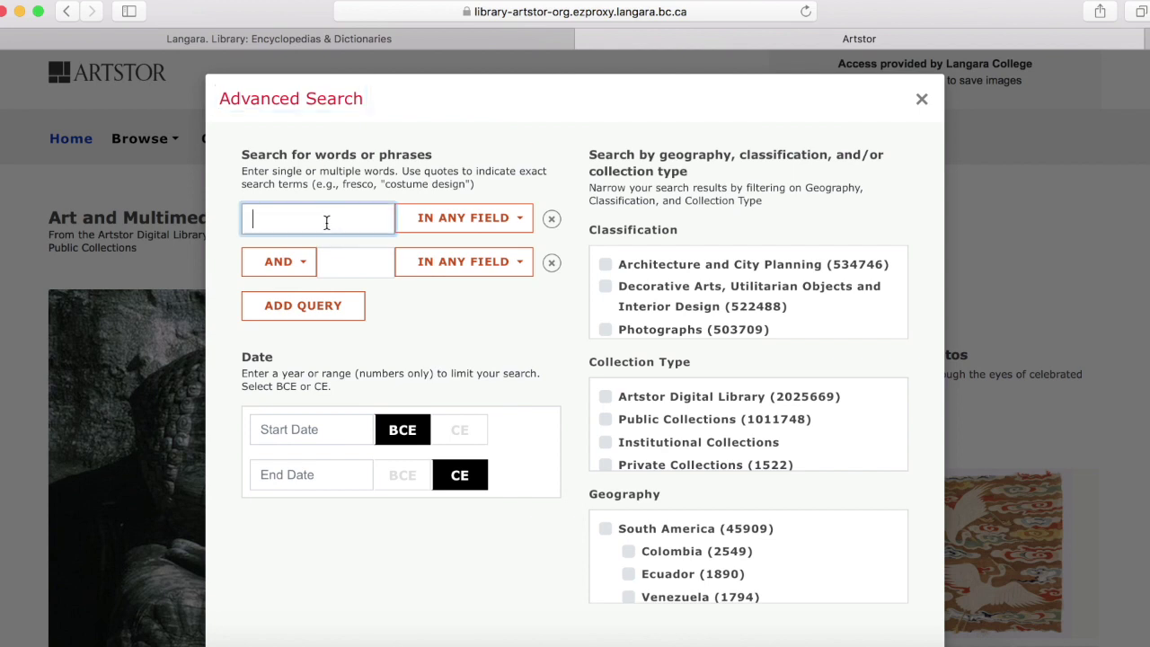
pyautogui.write('Fallingwater')
pyautogui.click(492, 221)
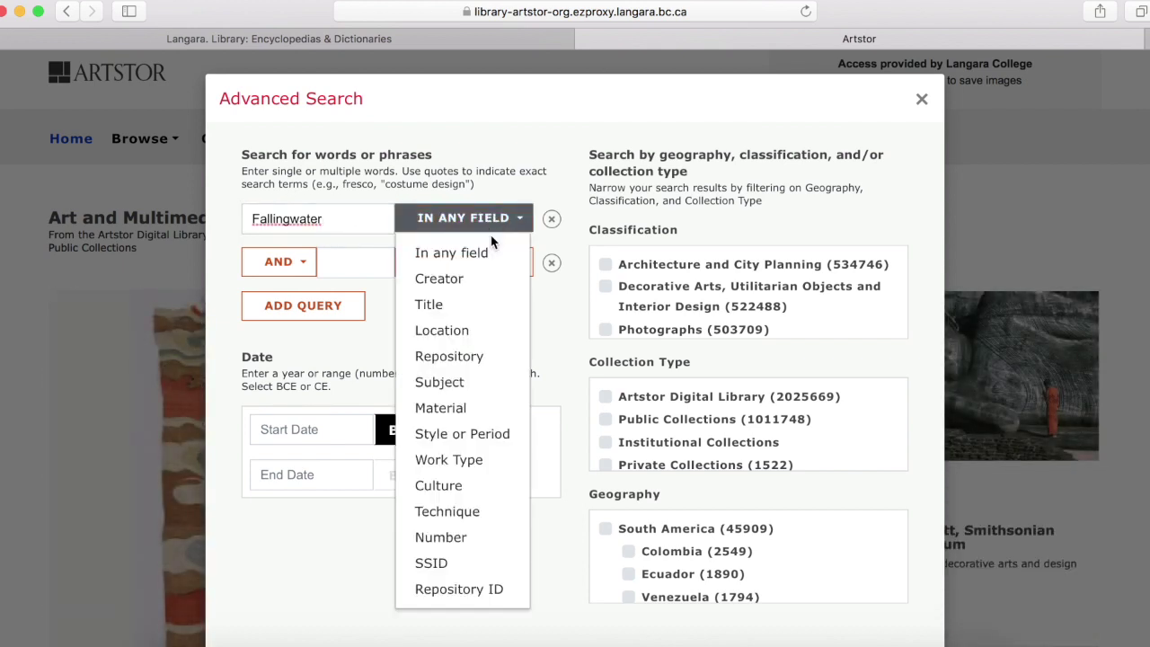
pyautogui.click(479, 309)
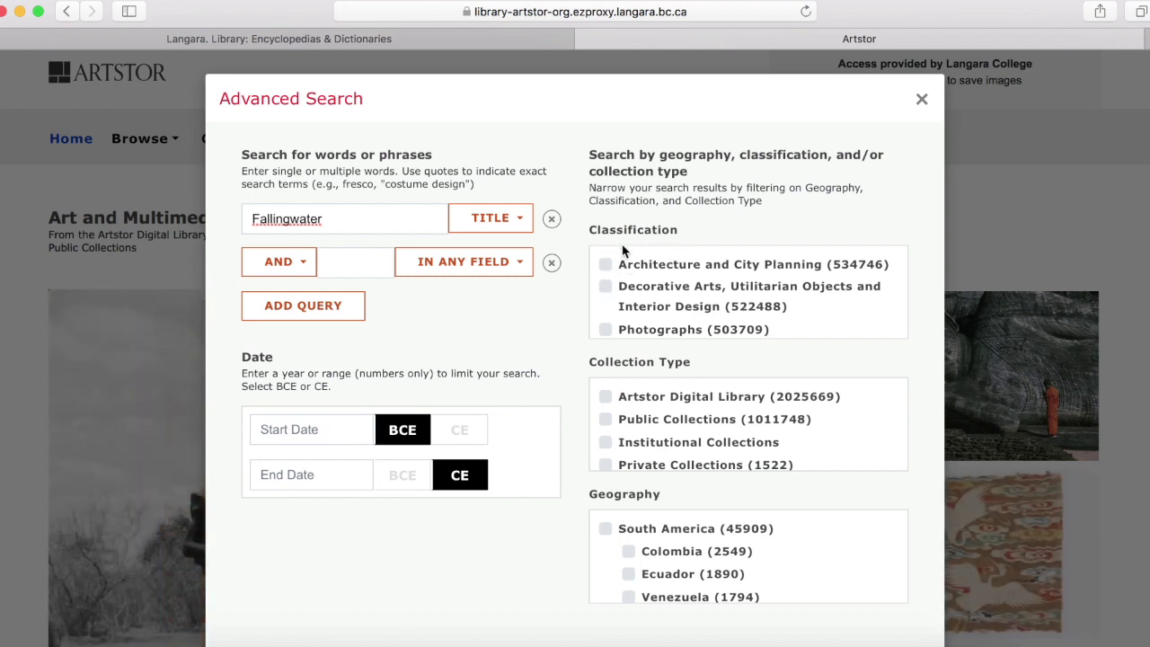
# Limit the advanced search to the Architecture and City Planning classification and the United States geography
pyautogui.click(606, 265)
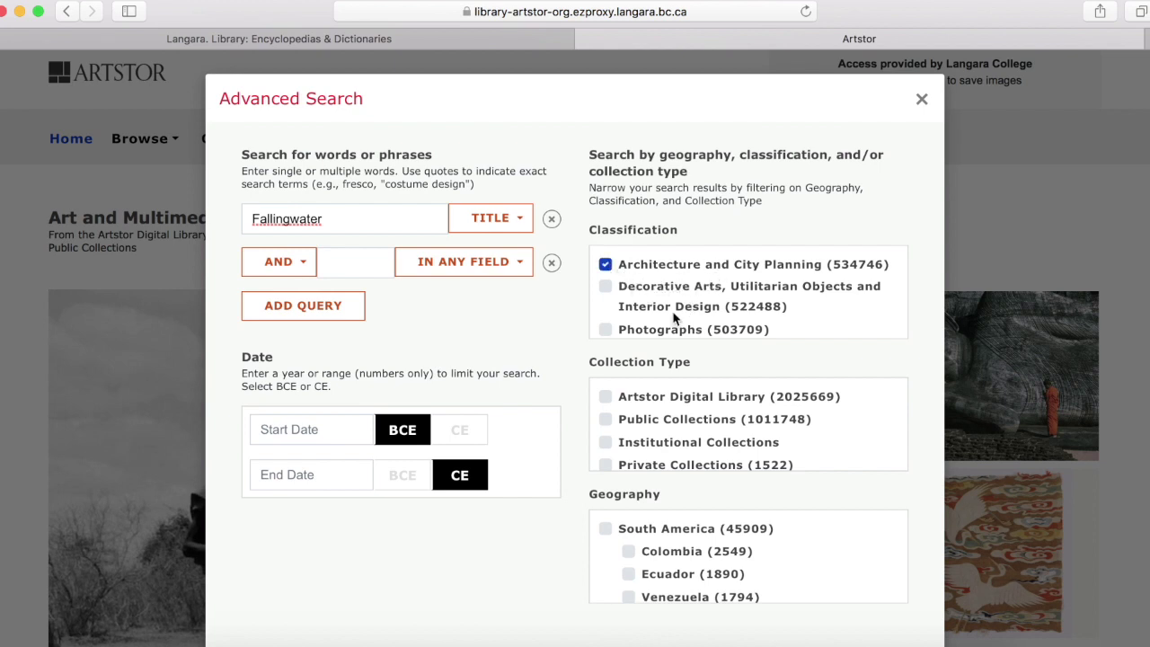
pyautogui.scroll(-2, 554, 543)
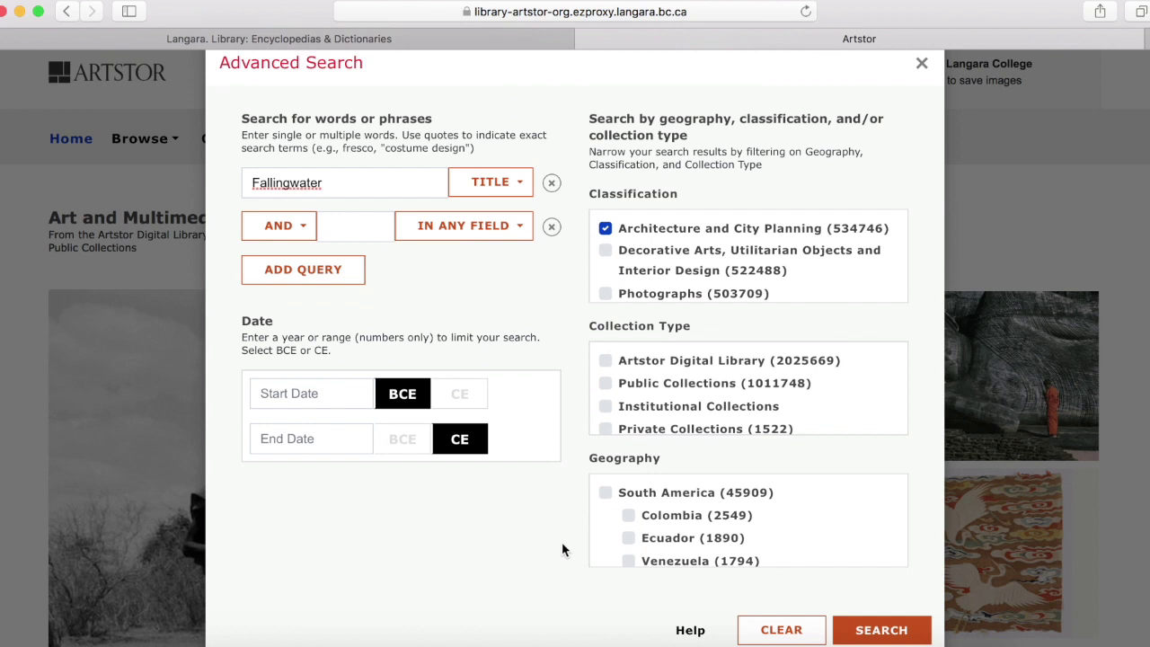
pyautogui.scroll(-5, 631, 539)
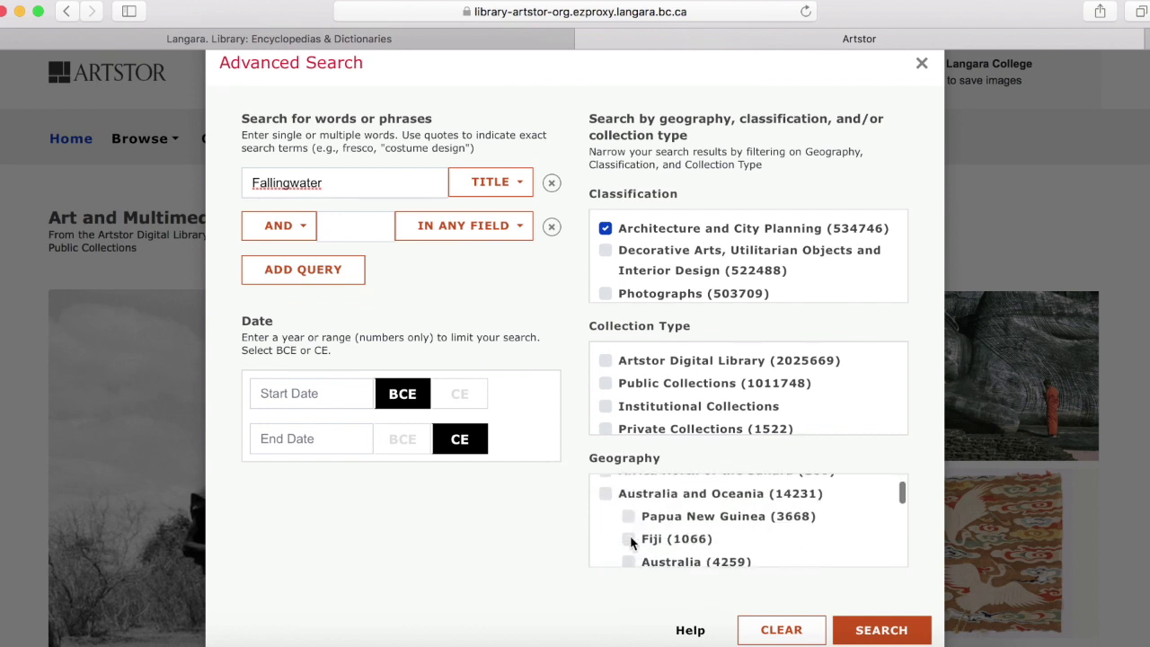
pyautogui.scroll(-8, 631, 544)
pyautogui.scroll(-10, 632, 544)
pyautogui.scroll(-10, 630, 535)
pyautogui.scroll(-6, 630, 535)
pyautogui.click(627, 514)
# Set the advanced search's date range from 1930 CE to 1940 CE and run the search
pyautogui.click(343, 393)
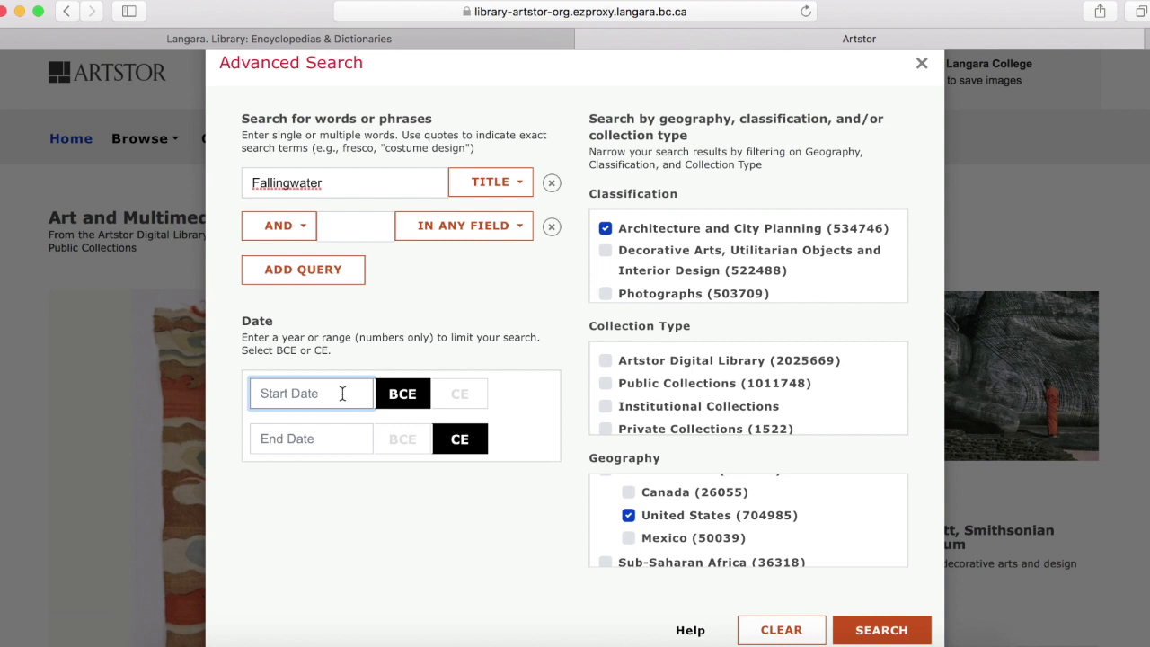
pyautogui.write('1930')
pyautogui.click(467, 399)
pyautogui.click(342, 436)
pyautogui.write('1940')
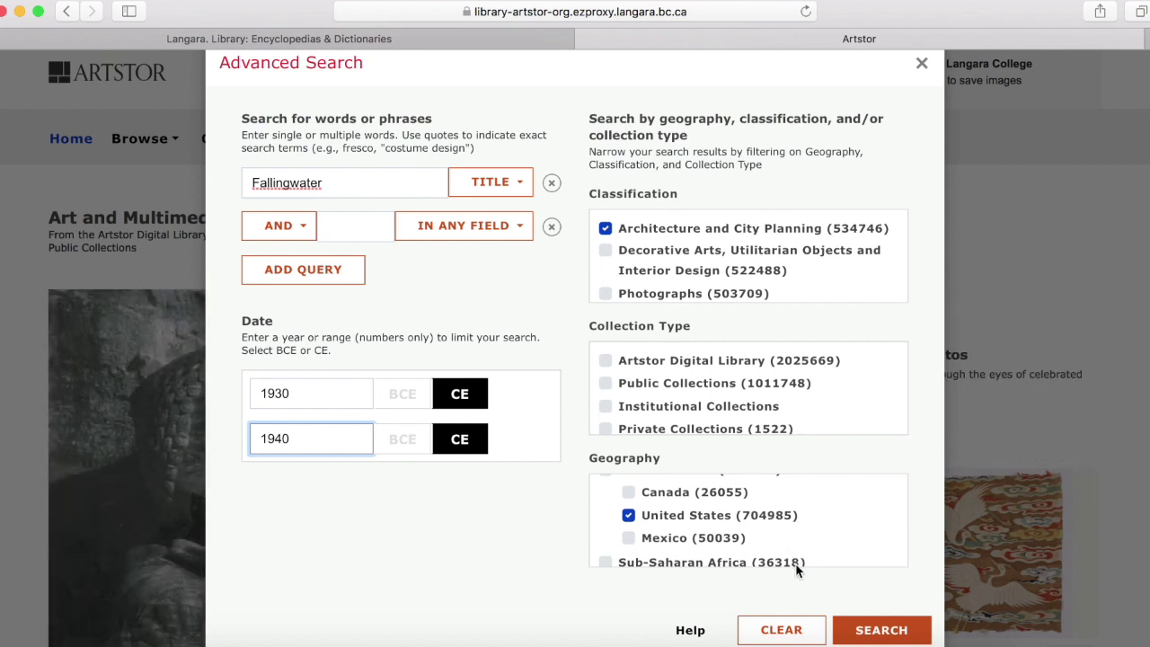
pyautogui.click(876, 631)
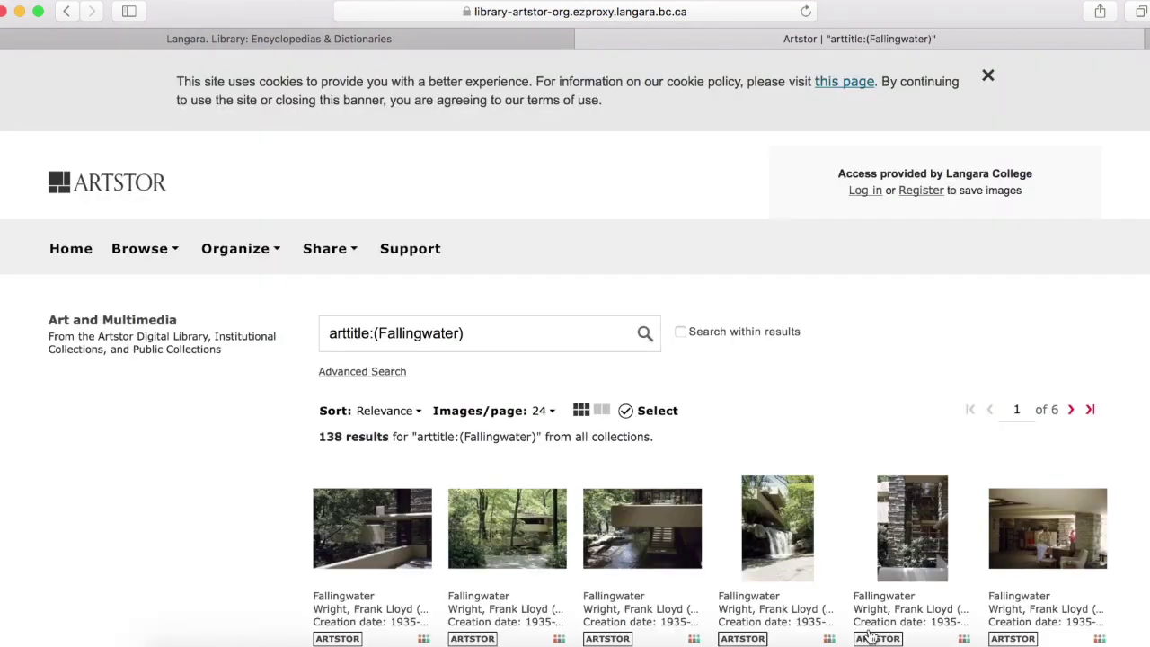
# Look through the images and drawings in the Fallingwater results
pyautogui.scroll(-5, 782, 458)
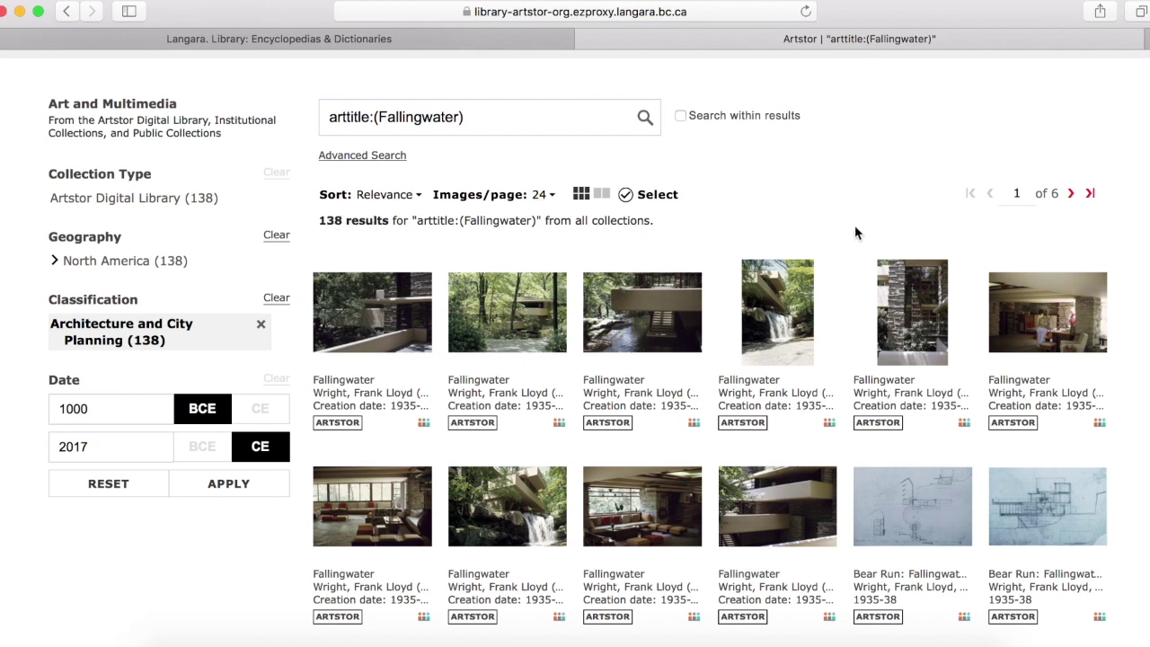
pyautogui.scroll(-3, 855, 227)
pyautogui.scroll(-3, 855, 234)
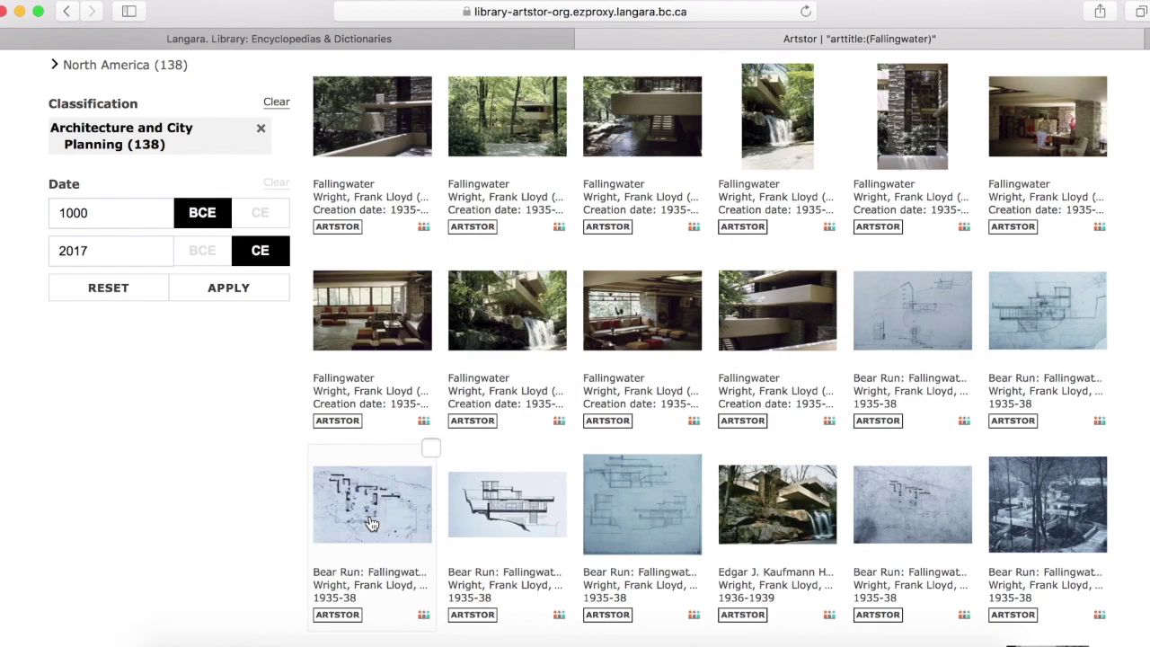
pyautogui.scroll(-4, 258, 539)
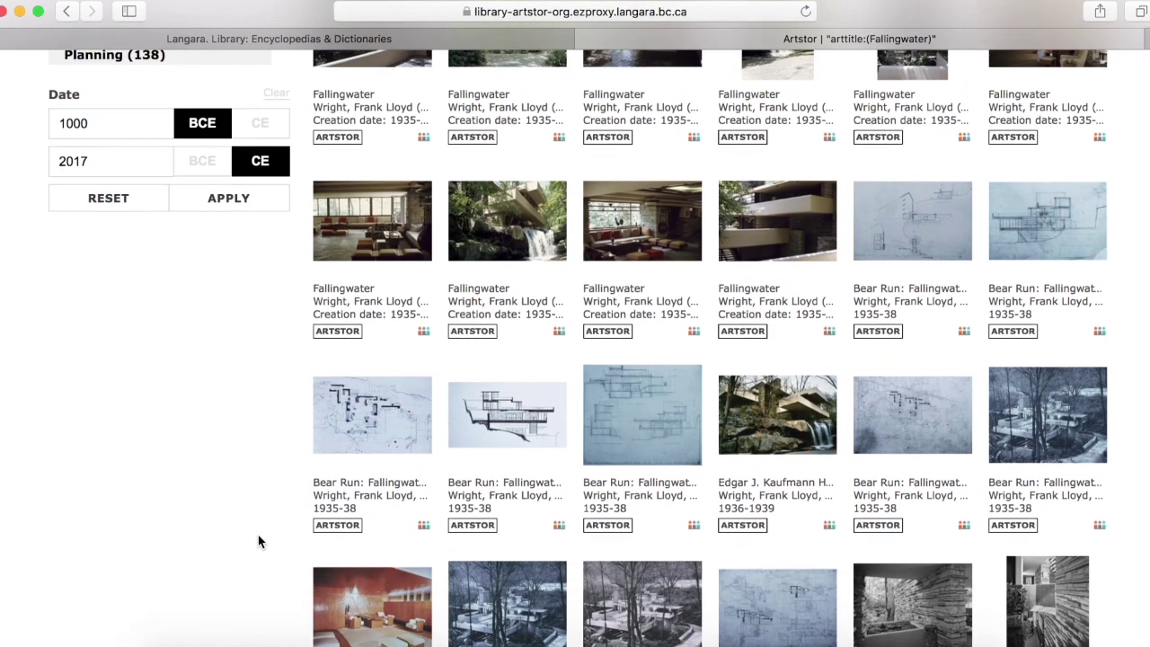
pyautogui.scroll(-5, 258, 541)
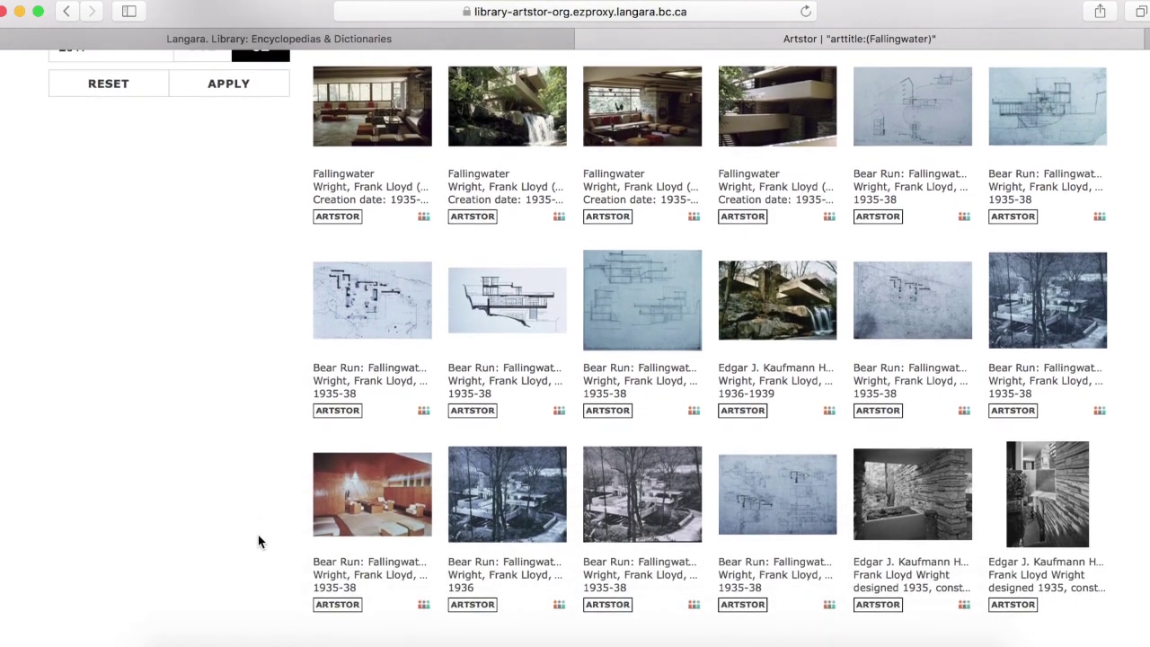
pyautogui.scroll(3, 258, 541)
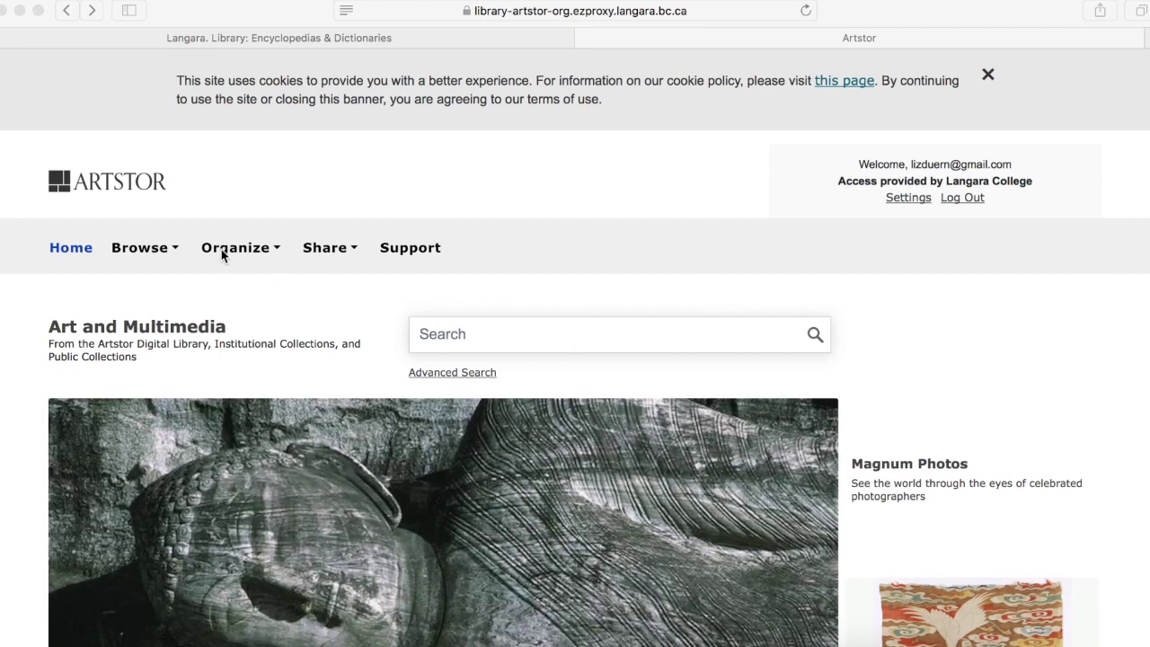
pyautogui.click(164, 249)
pyautogui.click(160, 251)
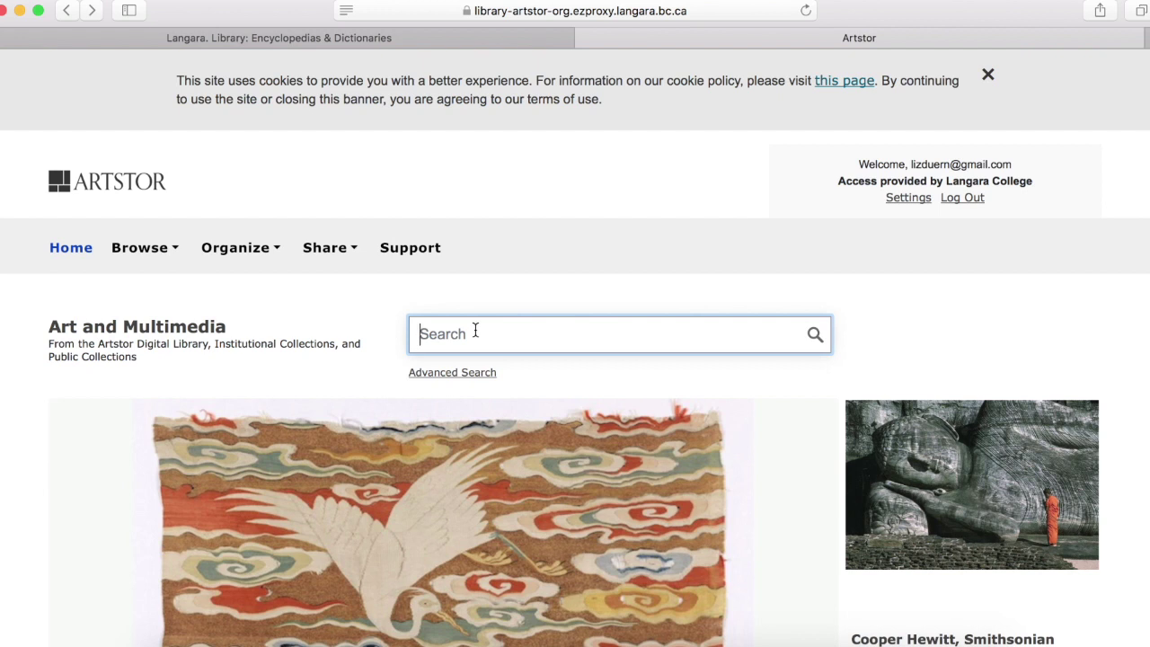
# Search the library for "medieval manuscripts" and open the first Worcester Fragments page in the results
pyautogui.write('medieval ')
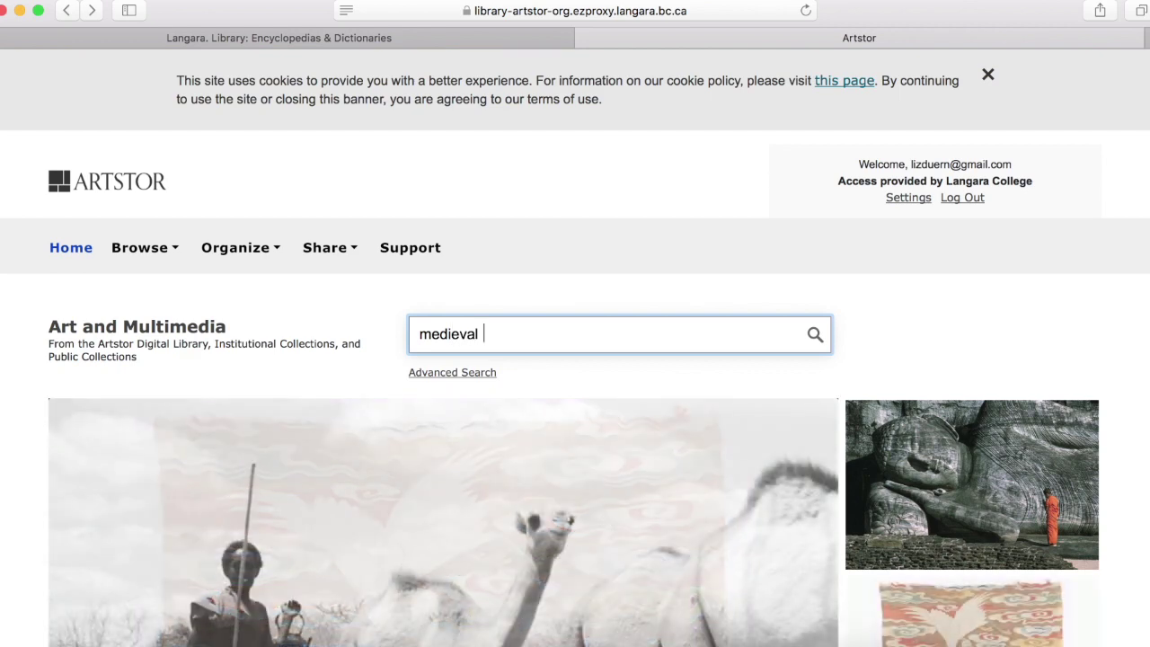
pyautogui.write('manuscripts')
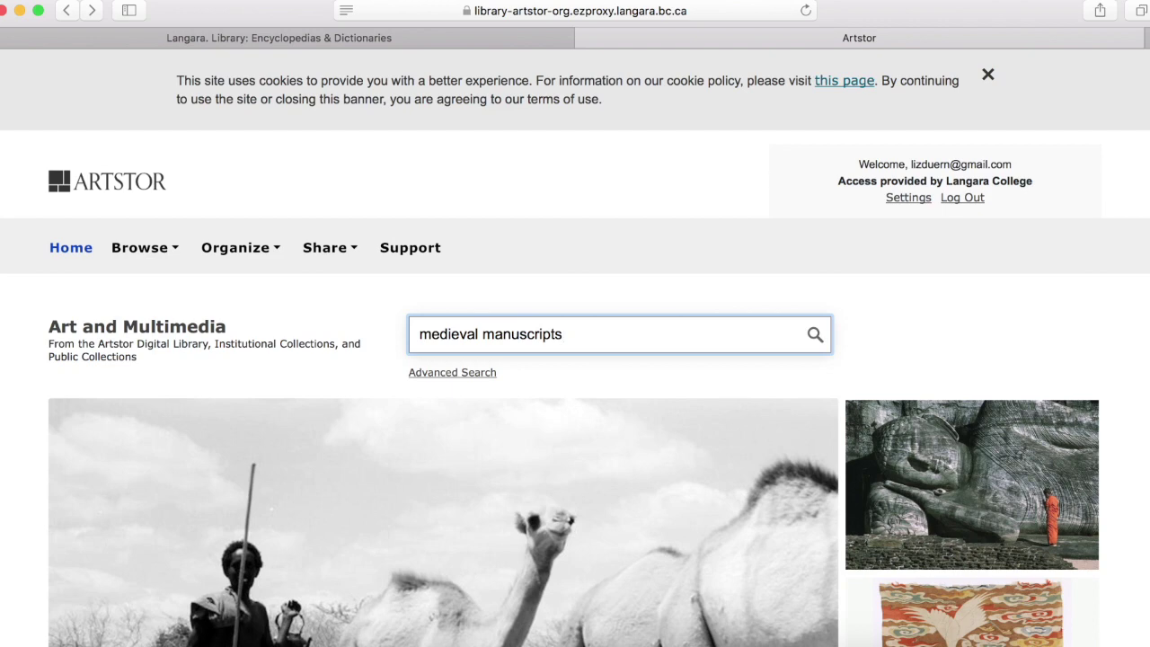
pyautogui.press('Return')
pyautogui.scroll(-5, 507, 359)
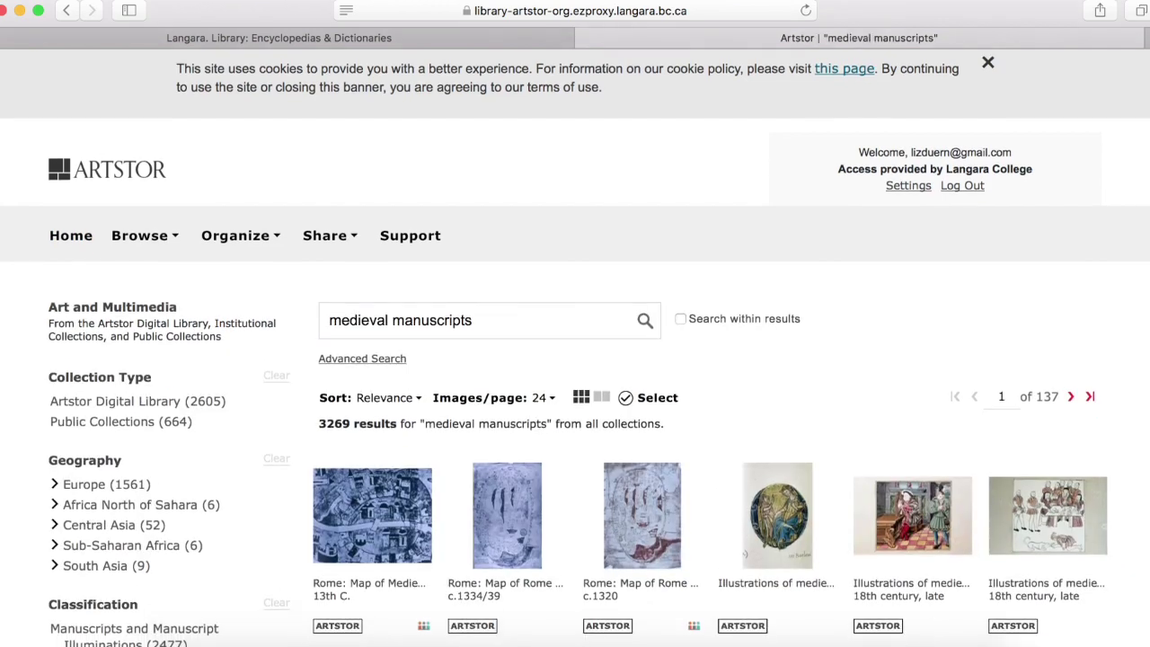
pyautogui.scroll(-3, 508, 360)
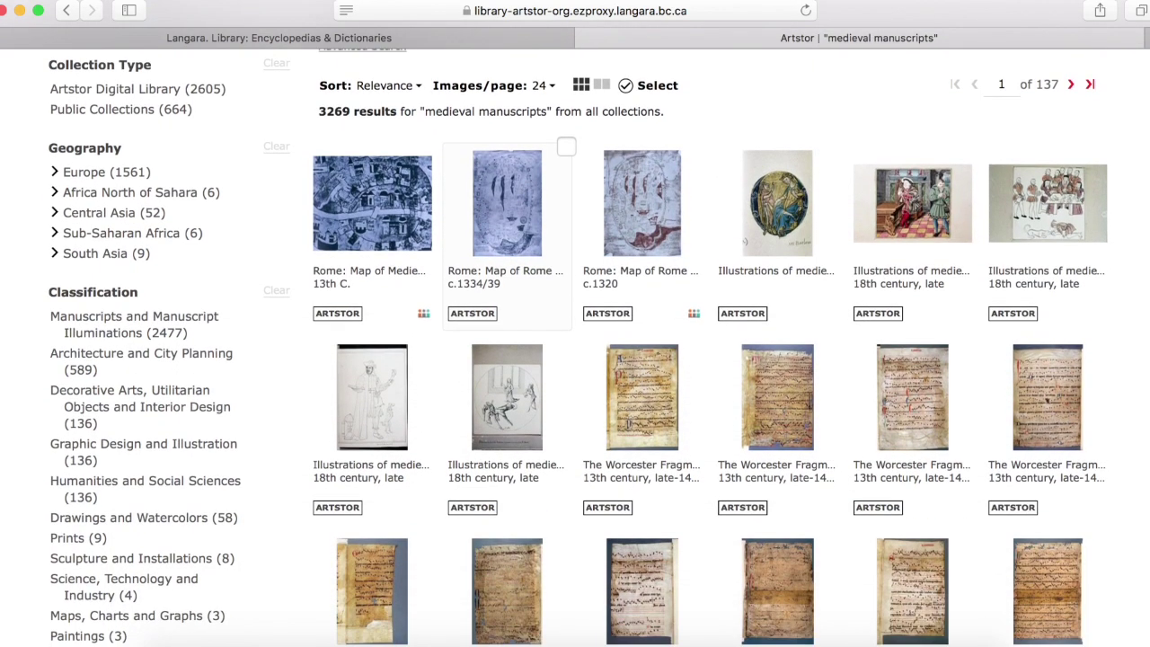
pyautogui.click(633, 392)
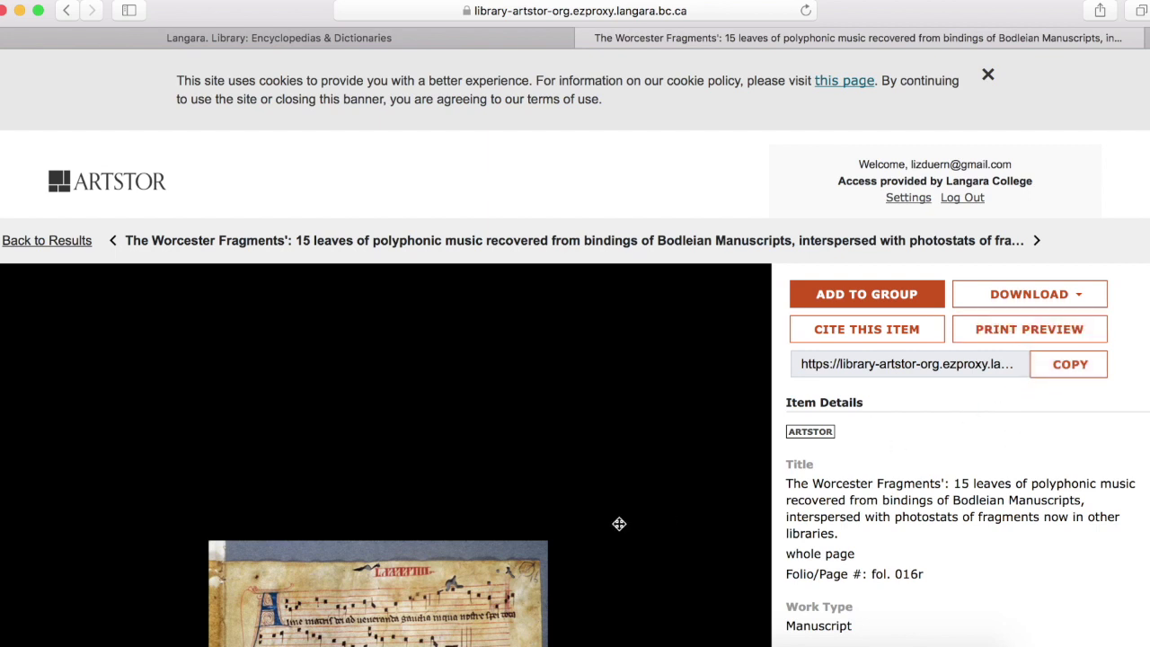
# Add this item to a new image group titled "Medieval Manuscripts" with the description "For my history assignment."
pyautogui.click(838, 303)
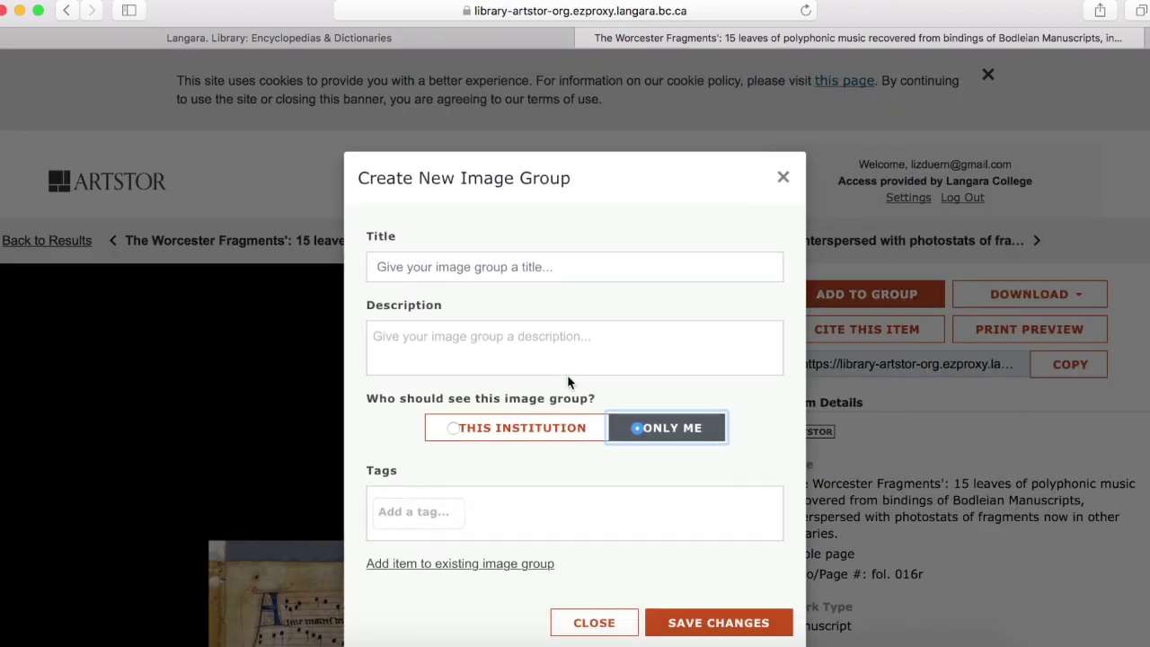
pyautogui.click(514, 262)
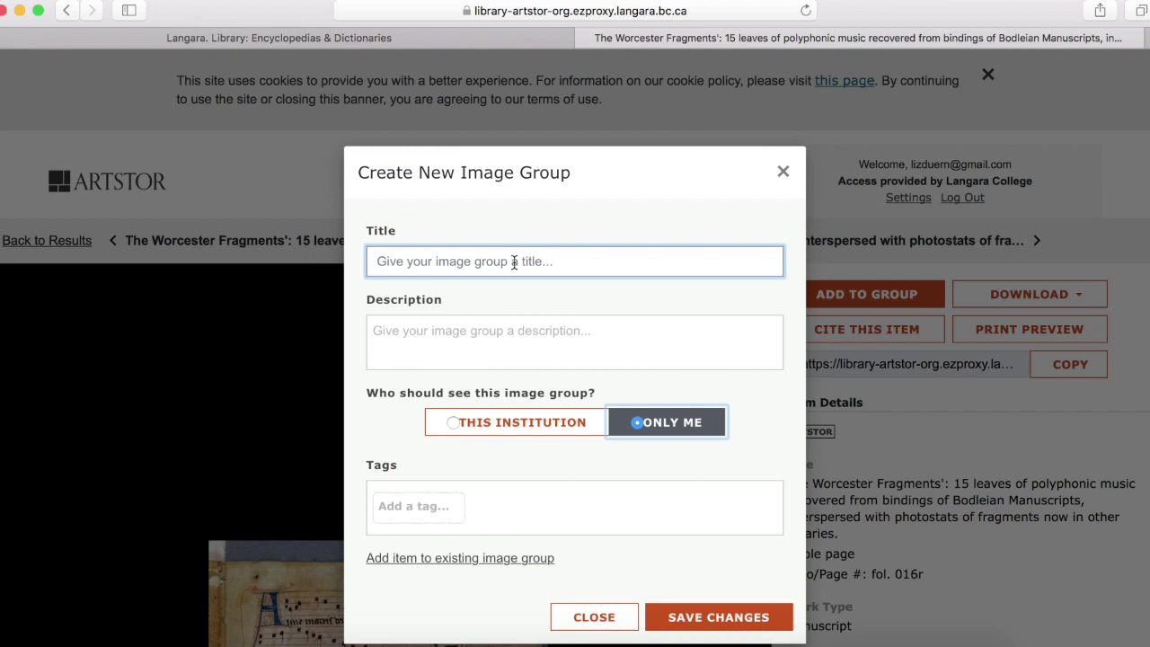
pyautogui.write('Ma')
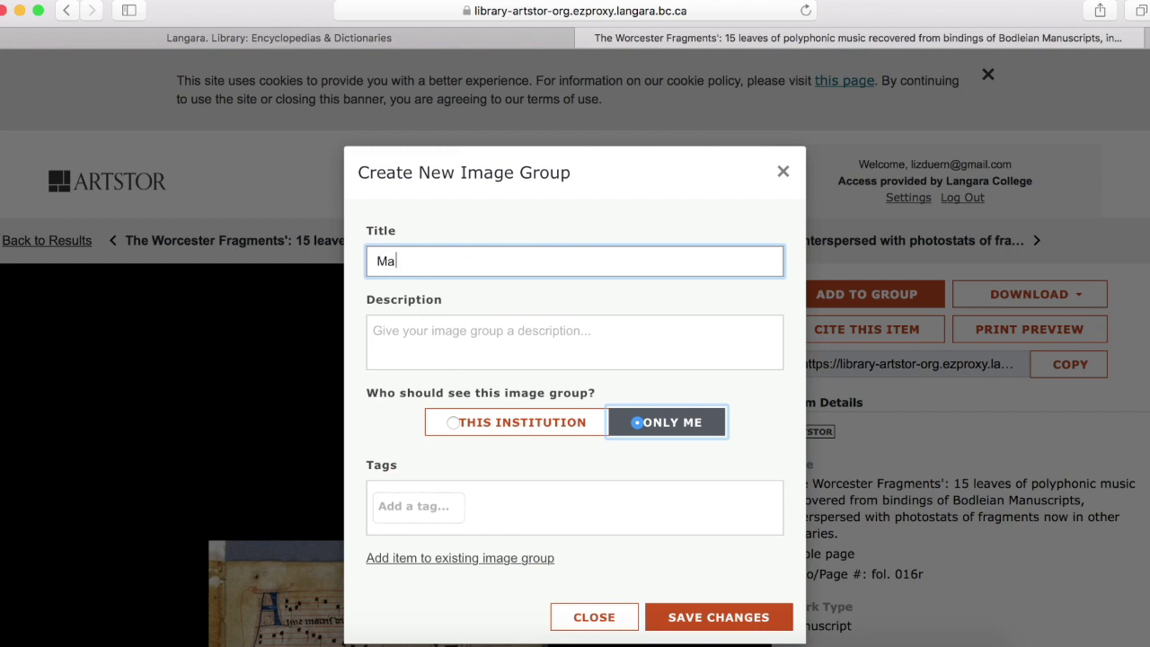
pyautogui.press('BackSpace')
pyautogui.write('edieval Manuscripts')
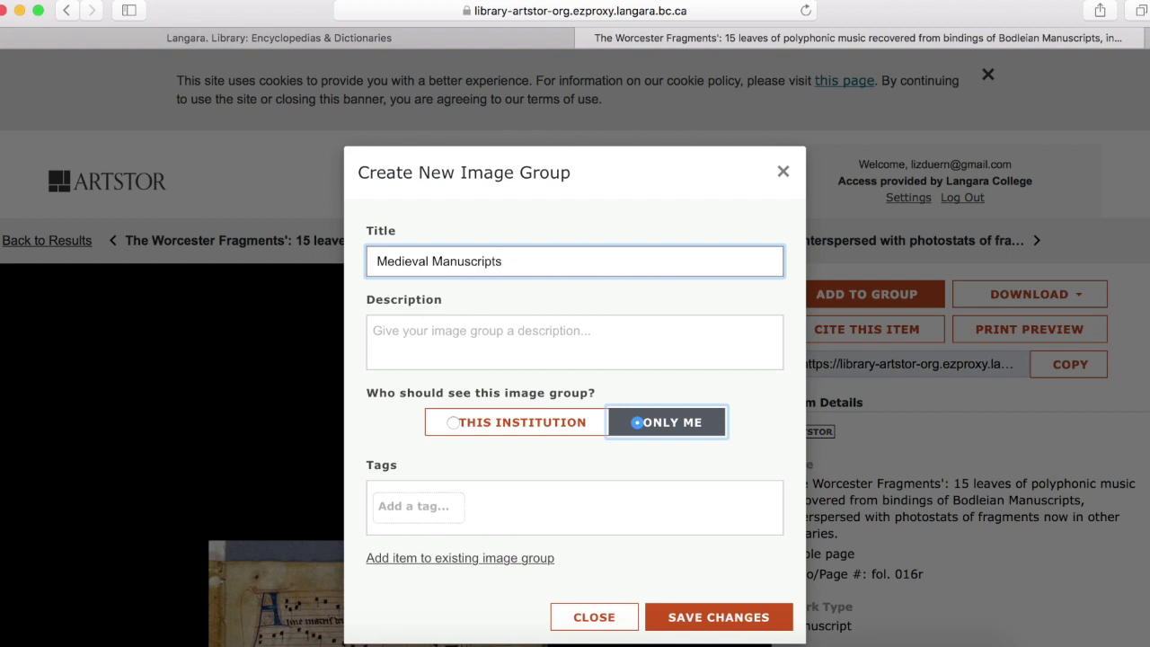
pyautogui.click(500, 329)
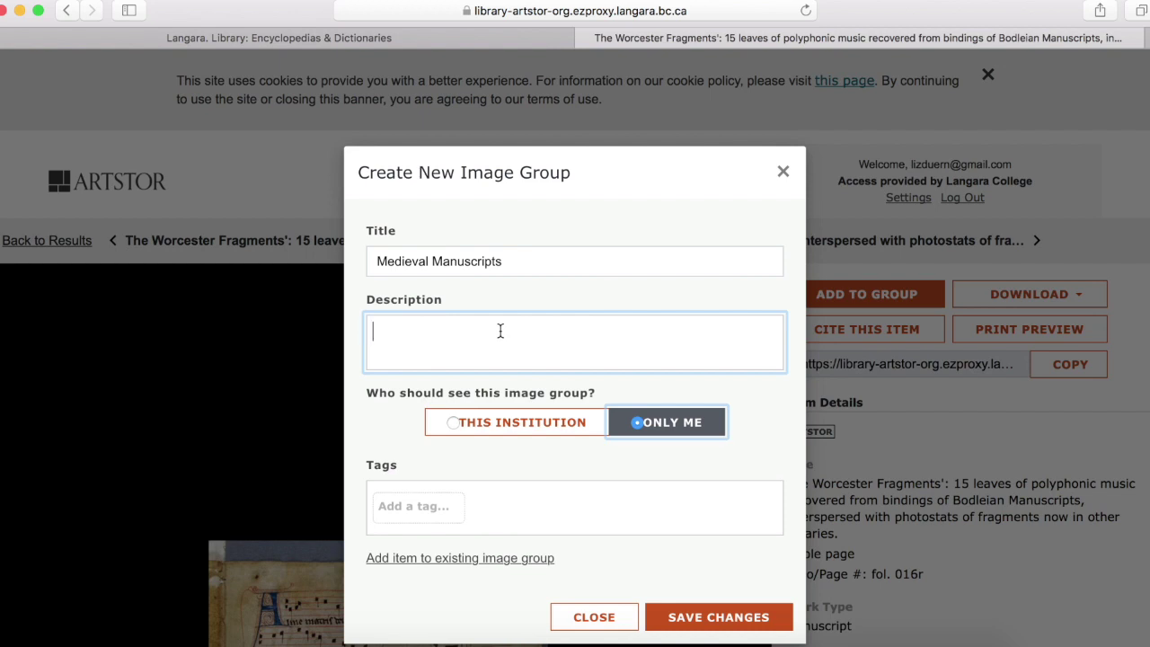
pyautogui.write('For my hi')
pyautogui.write('story assignment.')
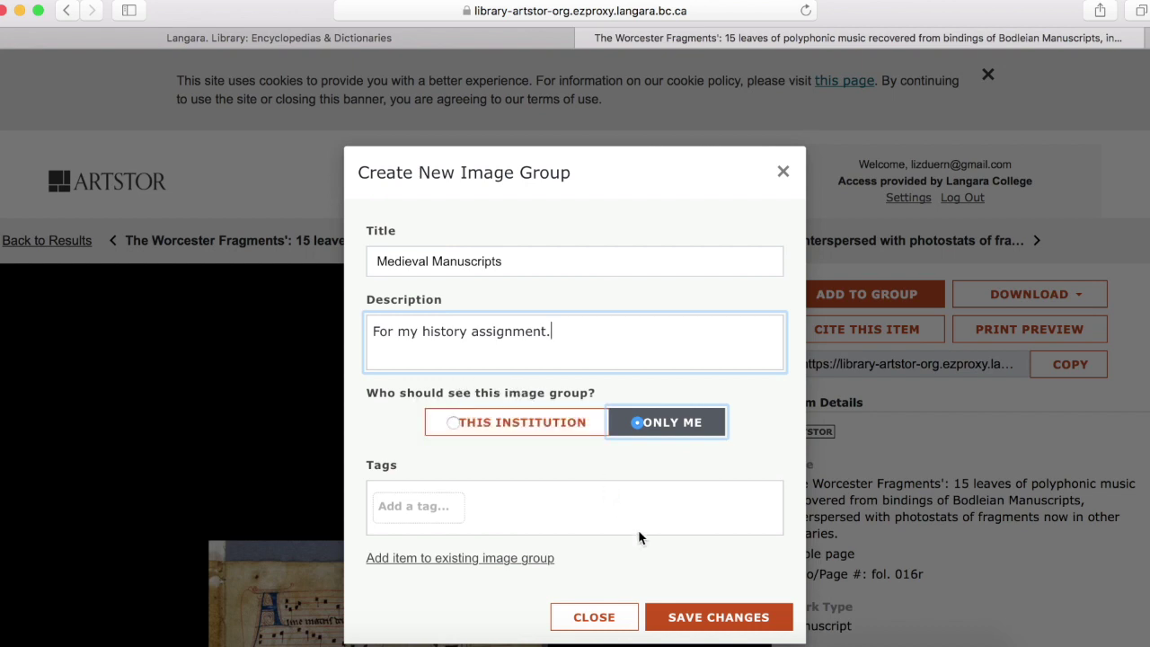
pyautogui.click(719, 617)
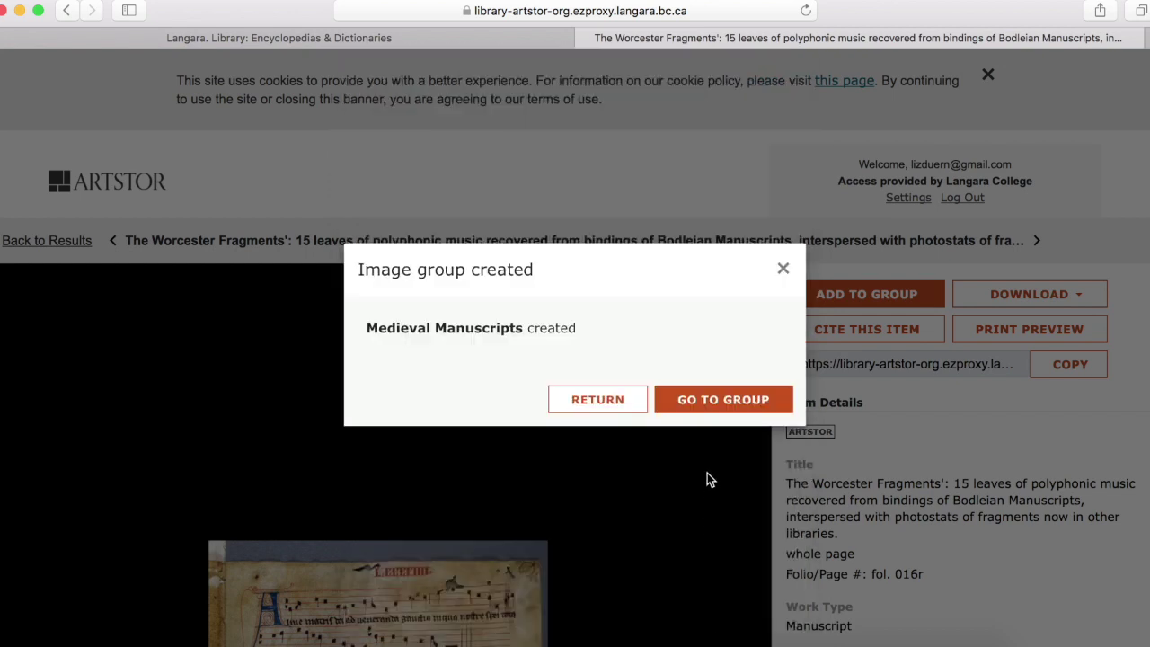
pyautogui.click(783, 271)
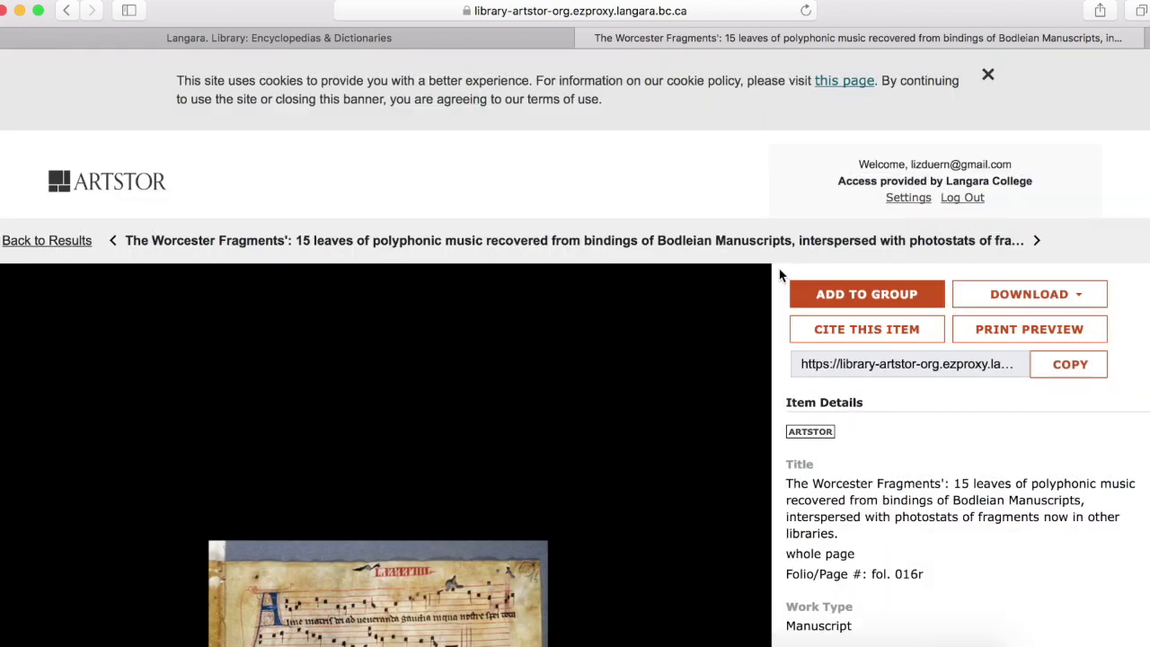
# Return to the medieval manuscripts results and open the Worcester Fragments page at the start of the third row
pyautogui.click(66, 10)
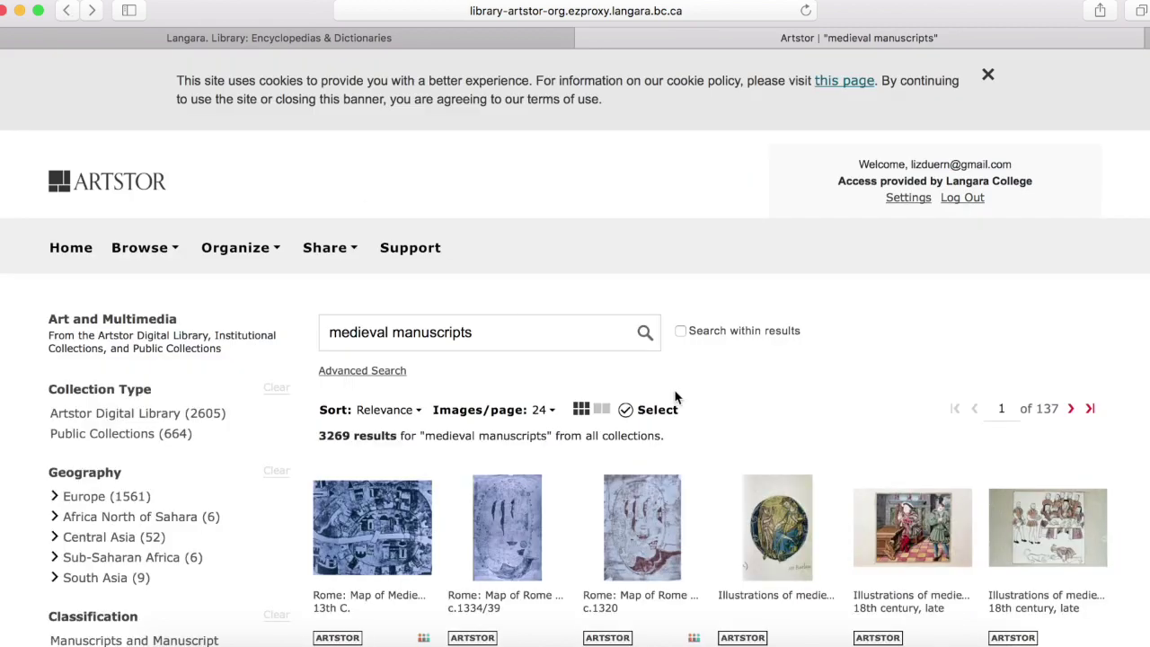
pyautogui.scroll(-4, 677, 396)
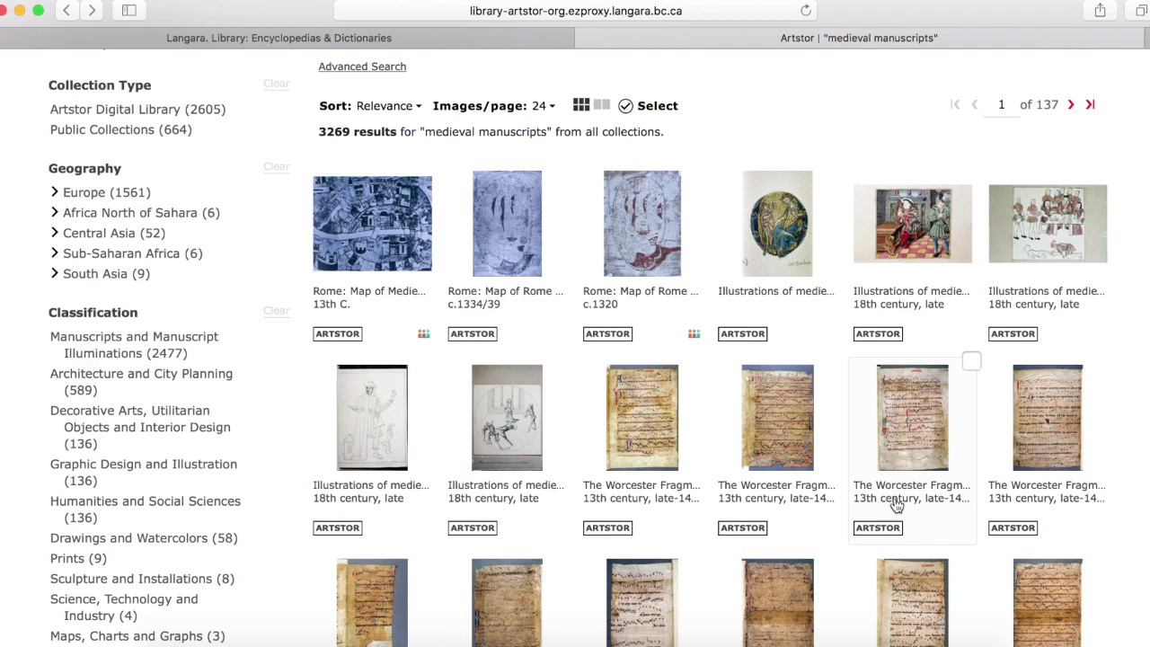
pyautogui.scroll(-1, 894, 503)
pyautogui.click(384, 522)
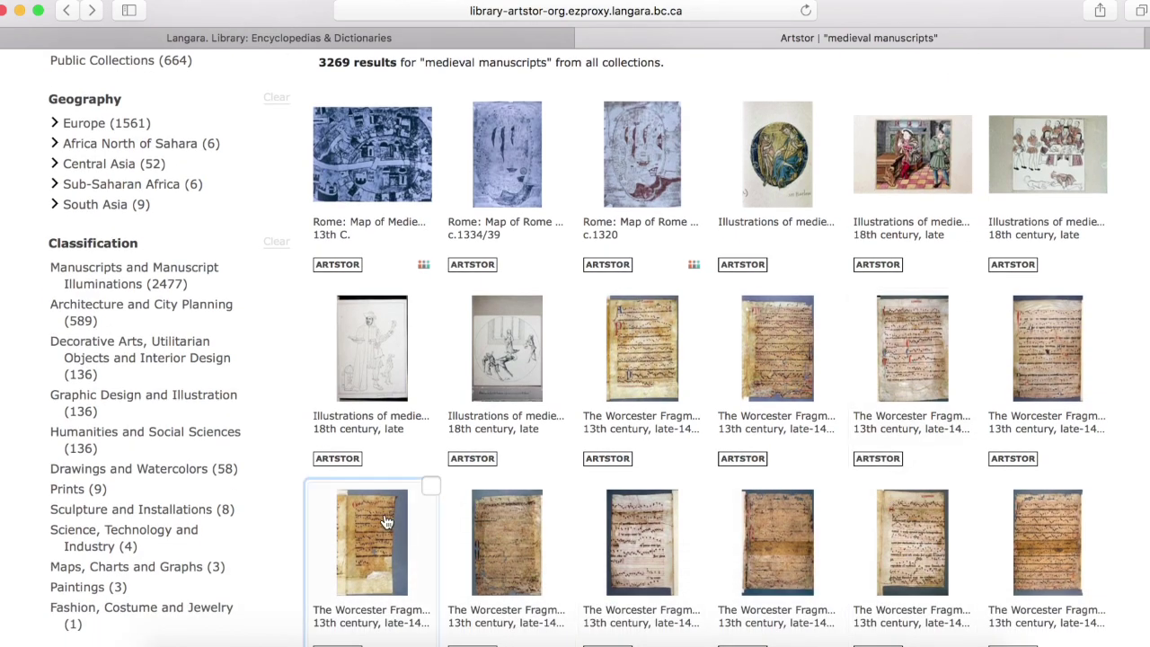
pyautogui.scroll(-4, 881, 551)
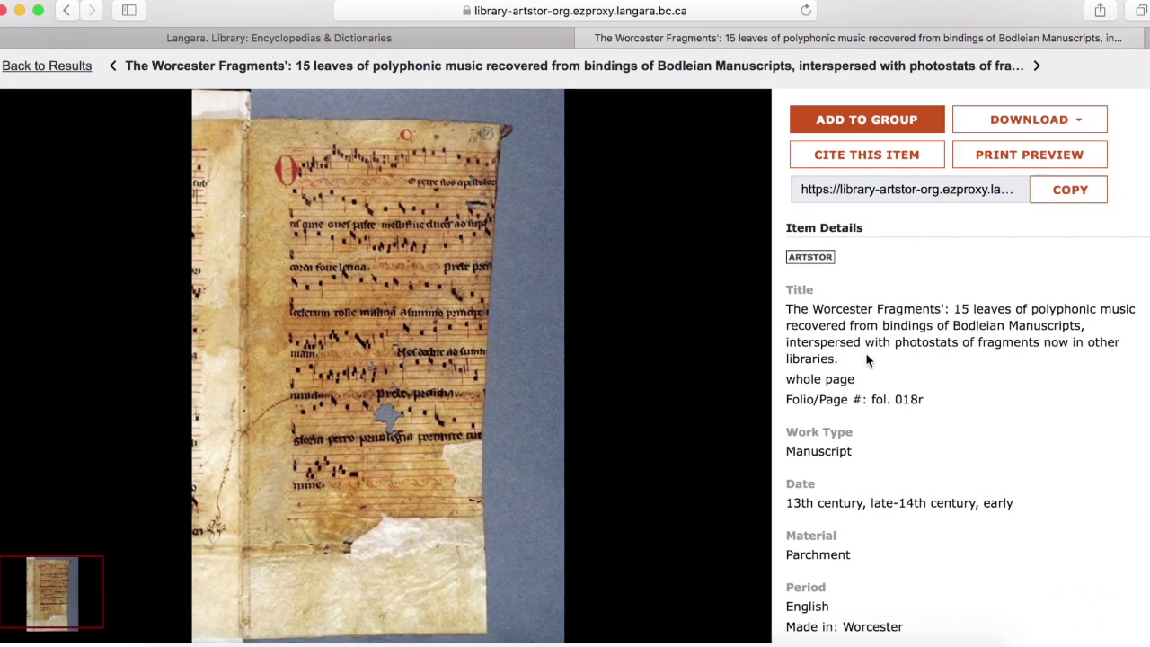
# Add the folio 018r image to the existing "Medieval Manuscripts" image group and stay on the item page
pyautogui.click(848, 126)
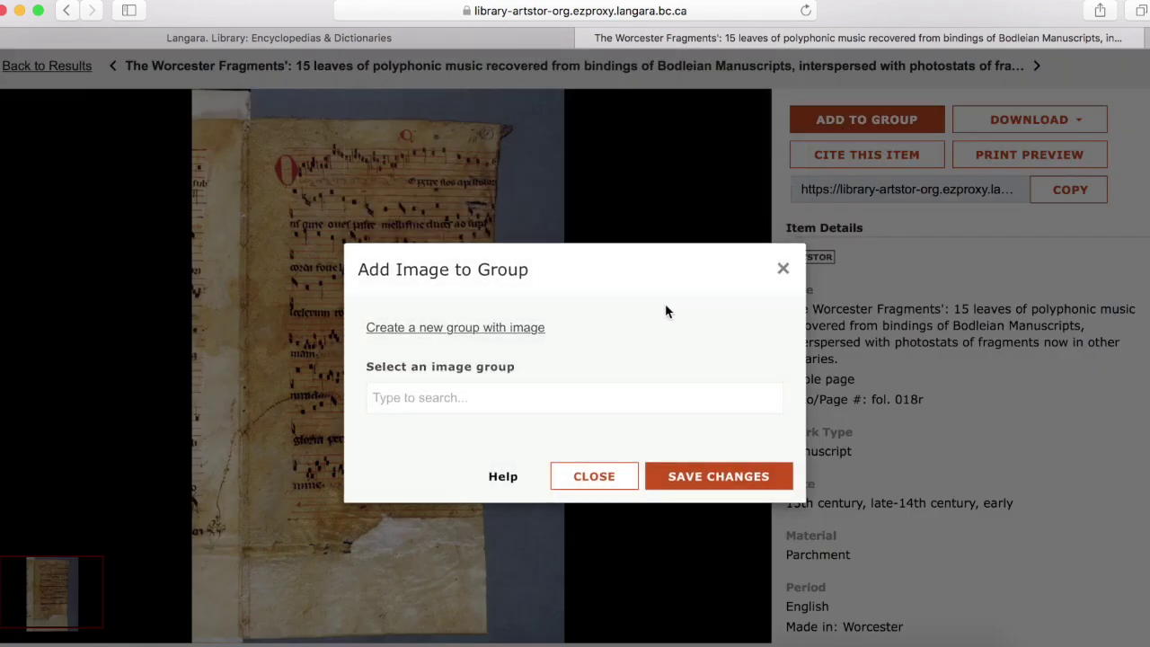
pyautogui.click(567, 398)
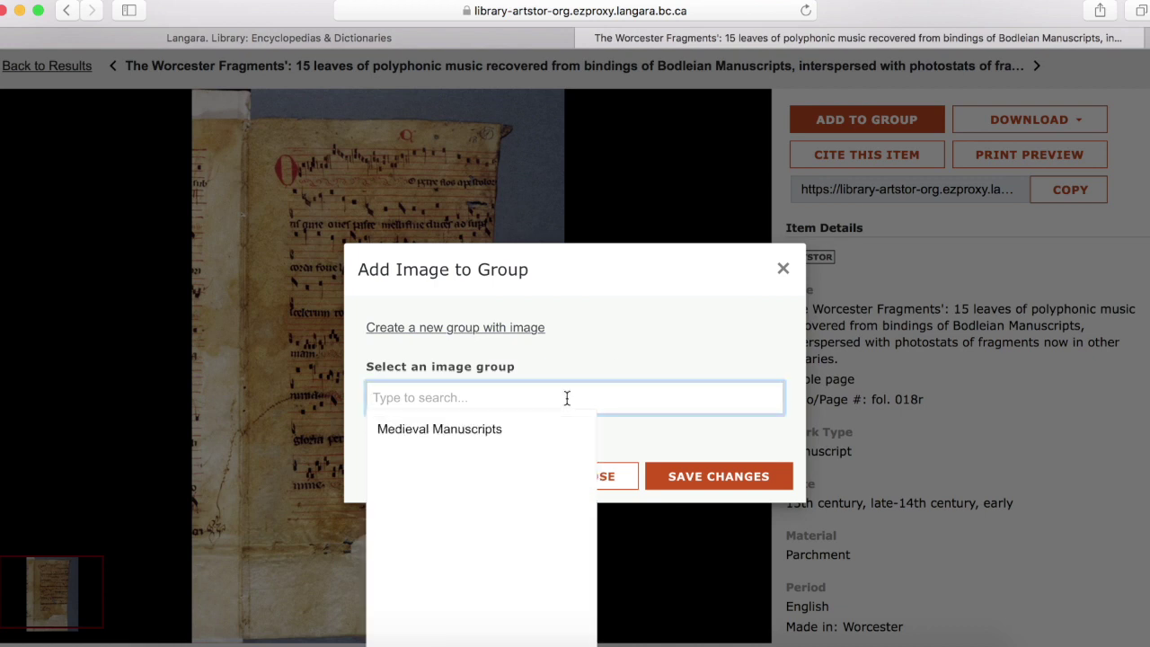
pyautogui.click(463, 431)
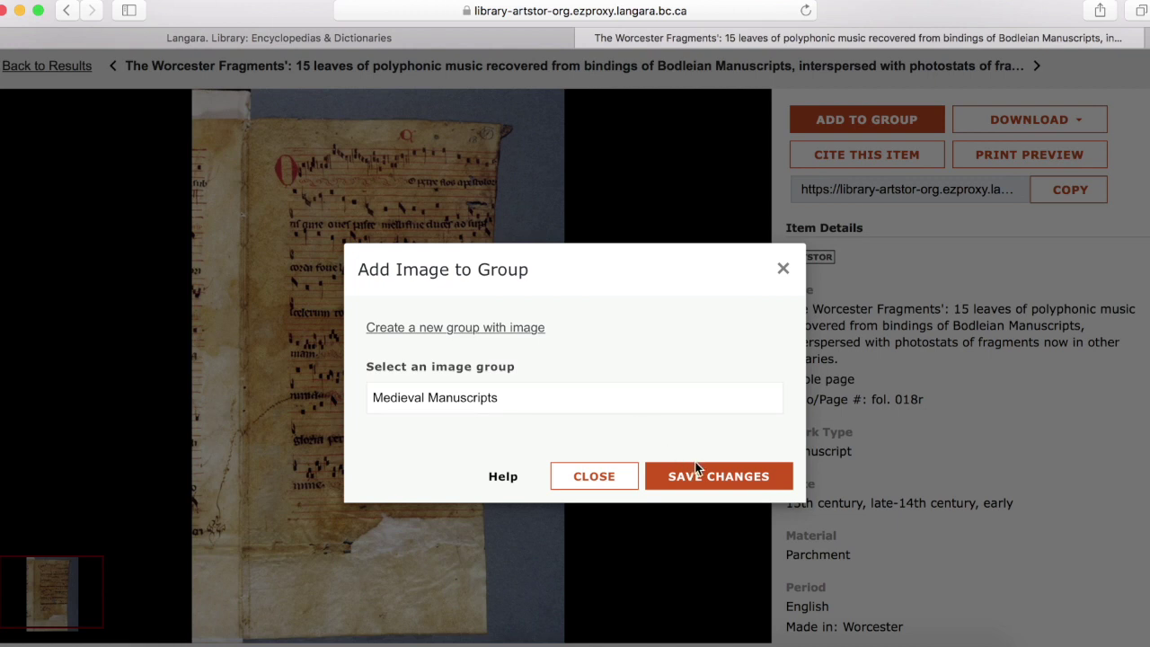
pyautogui.click(703, 484)
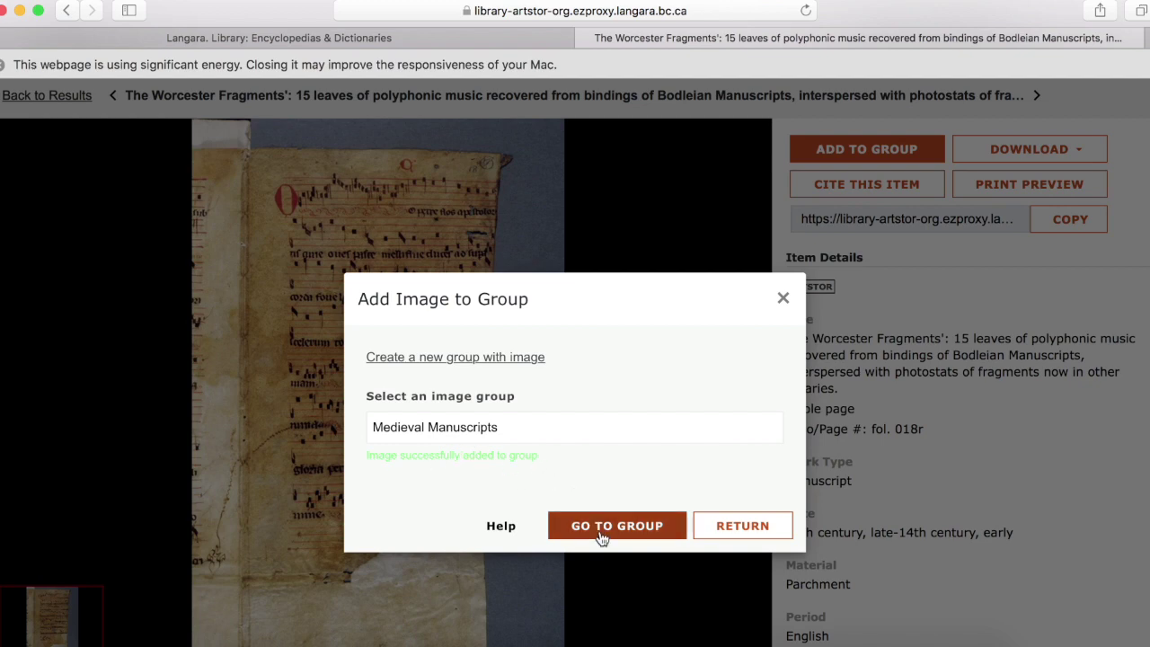
pyautogui.click(783, 298)
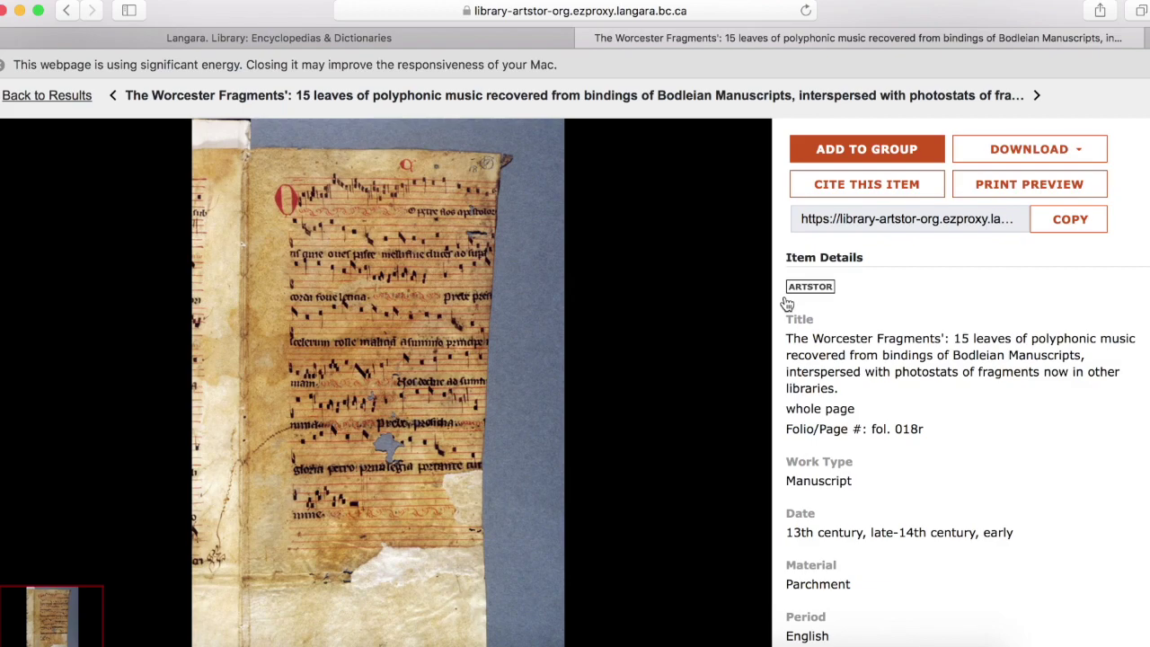